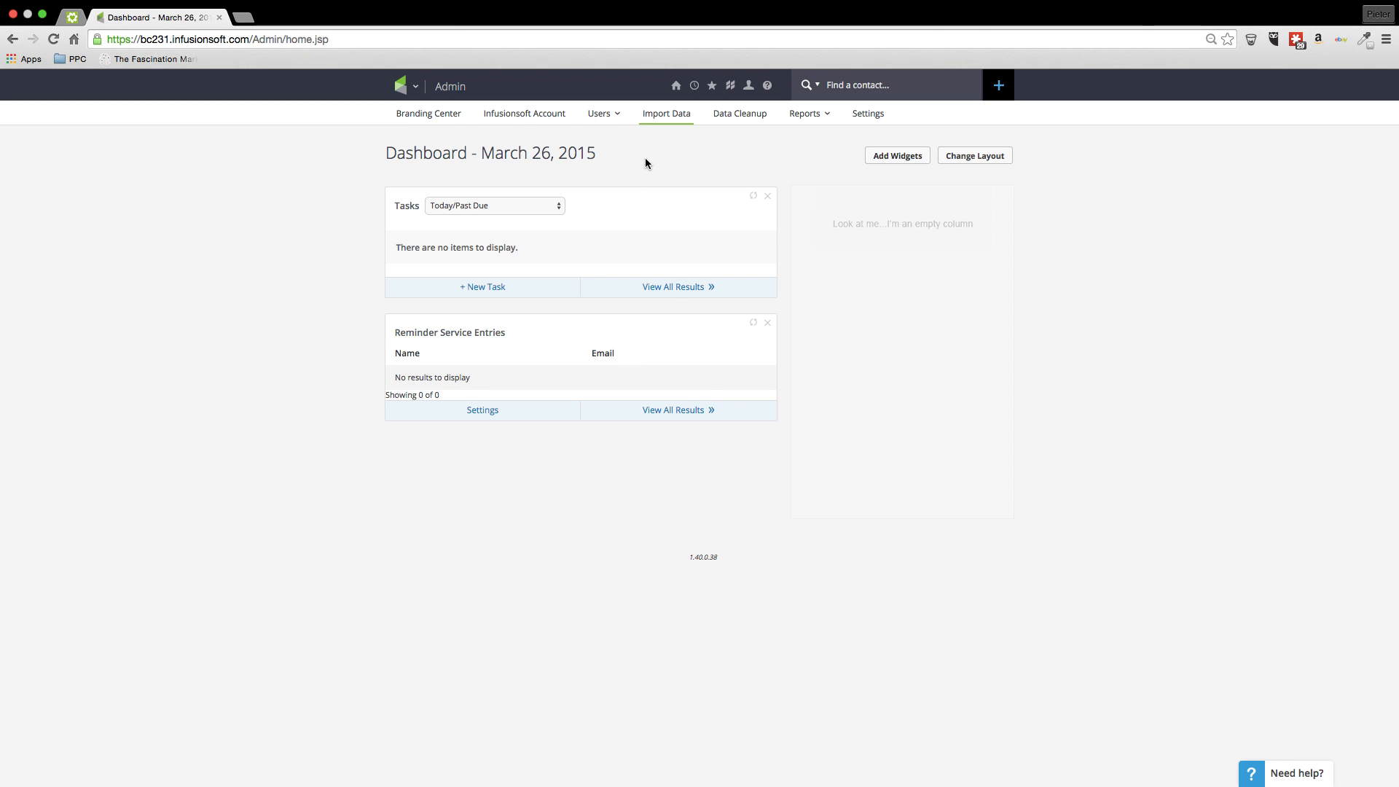
- Start a new data import in the Admin area with Contacts as the data to import
{"action": "left_click", "coordinate": [414, 87]}
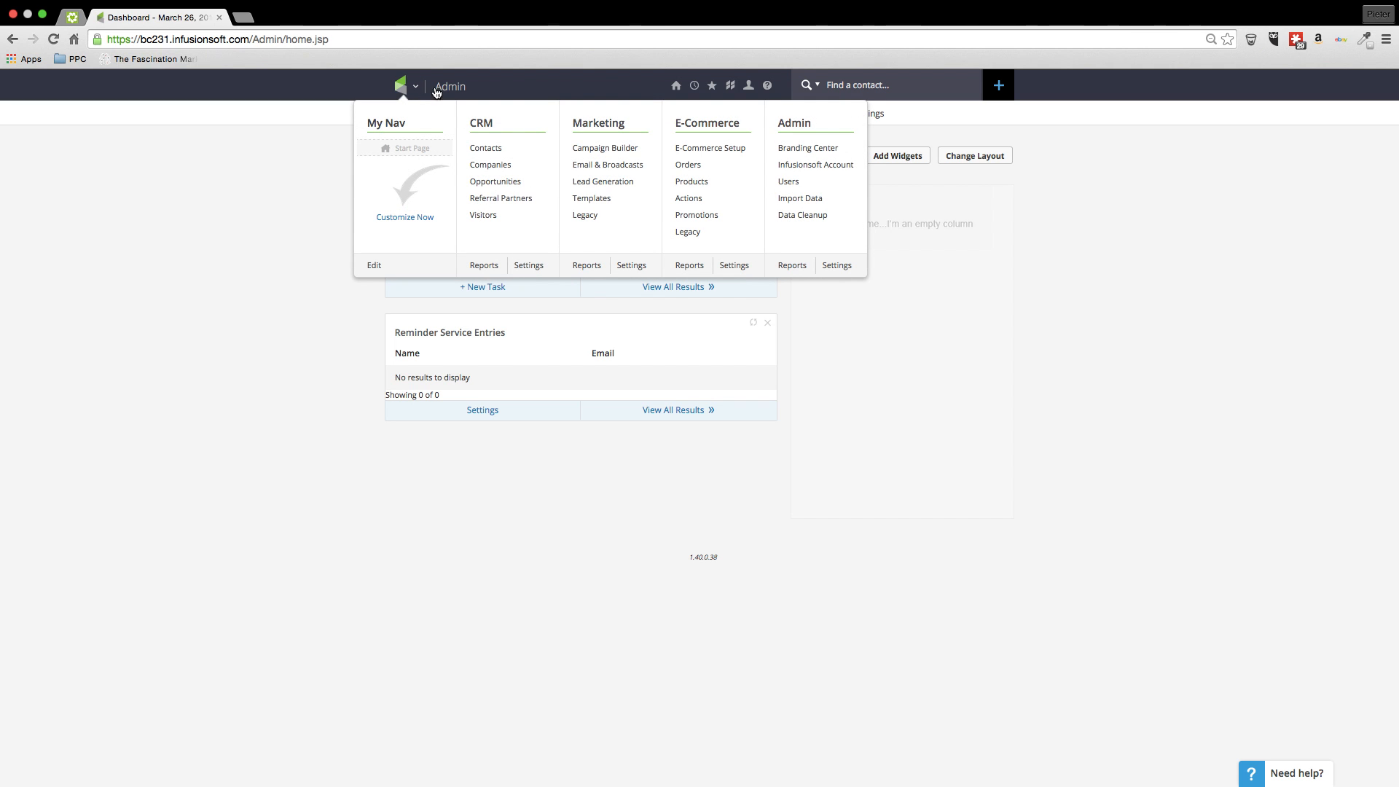
{"action": "left_click", "coordinate": [802, 200]}
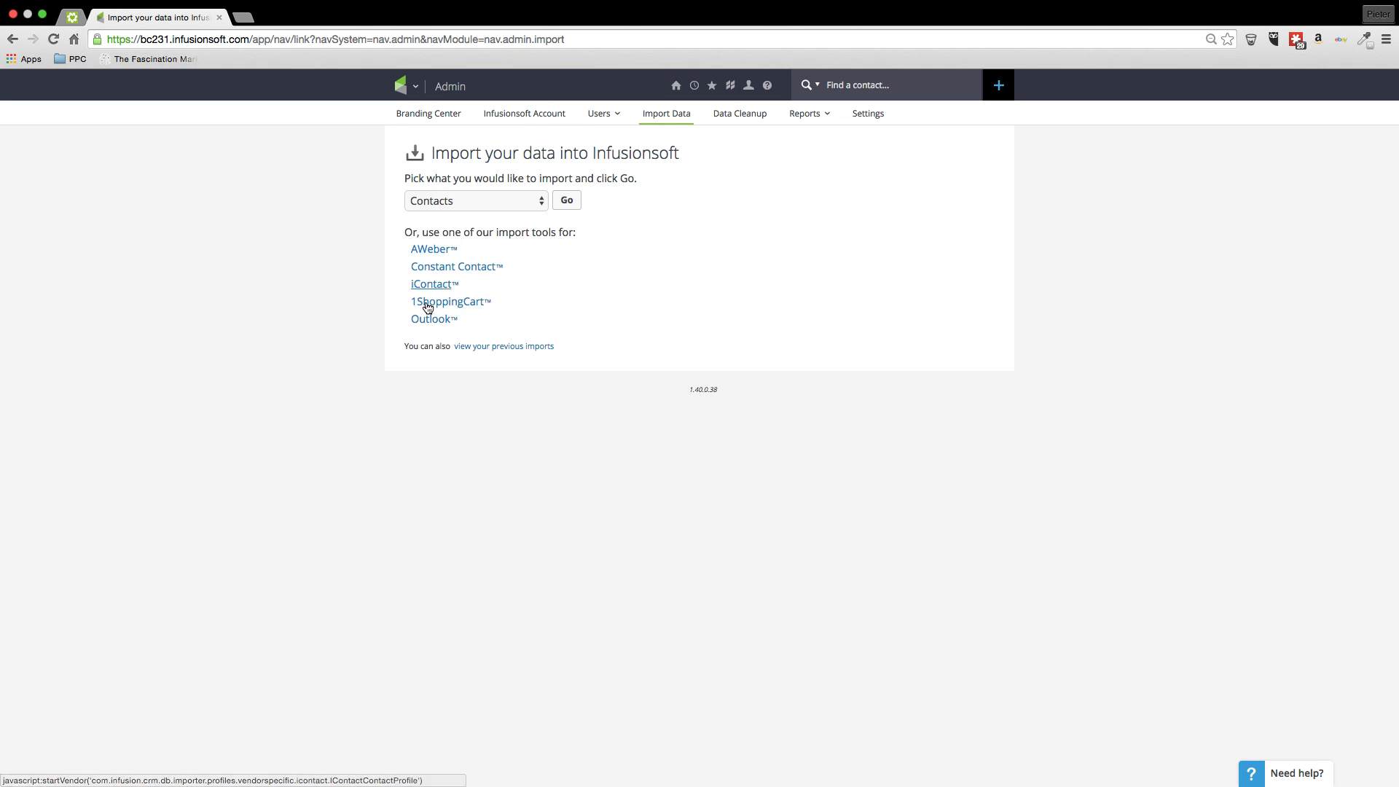
{"action": "left_click", "coordinate": [567, 202]}
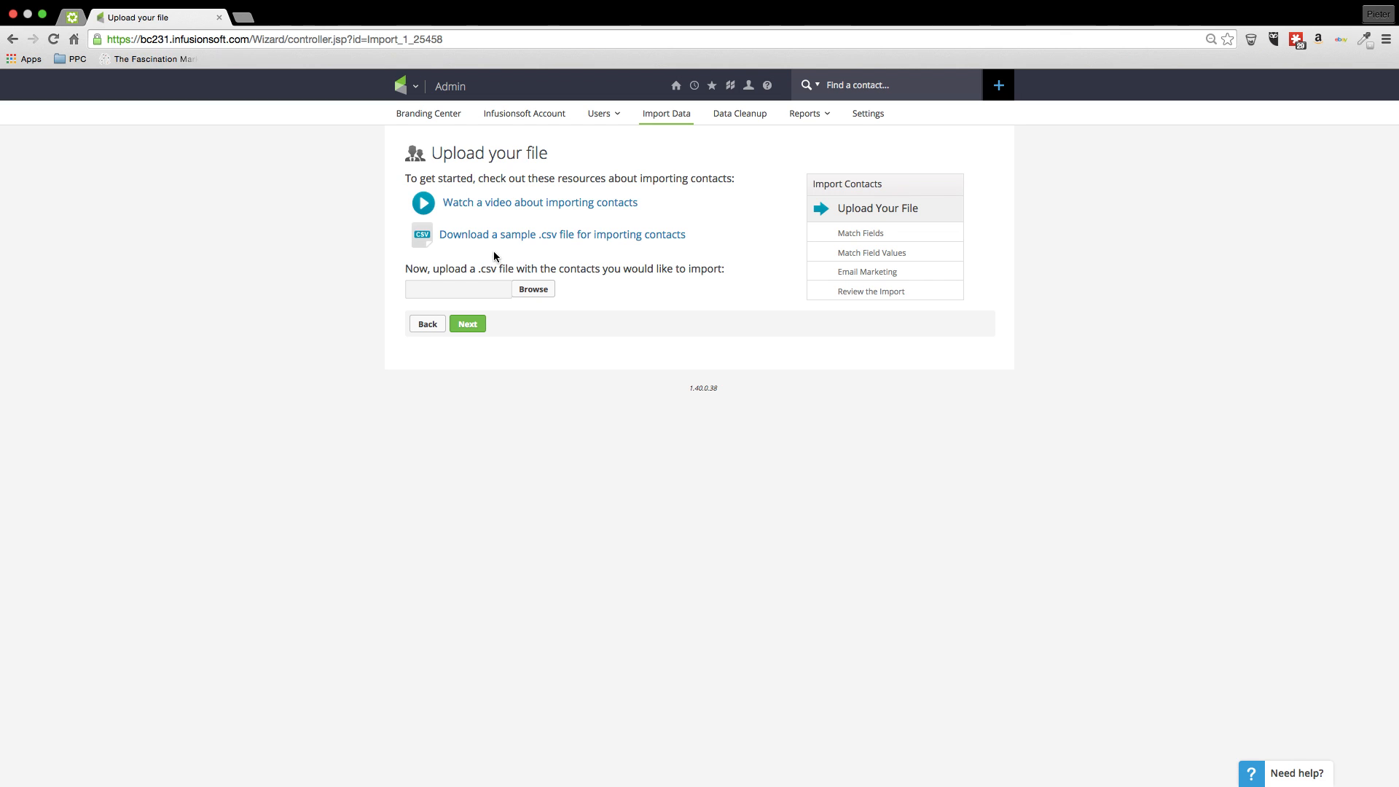
- Upload the Sample Imports CSV file from the InfusionLabs folder and continue to field matching
{"action": "left_click", "coordinate": [529, 291]}
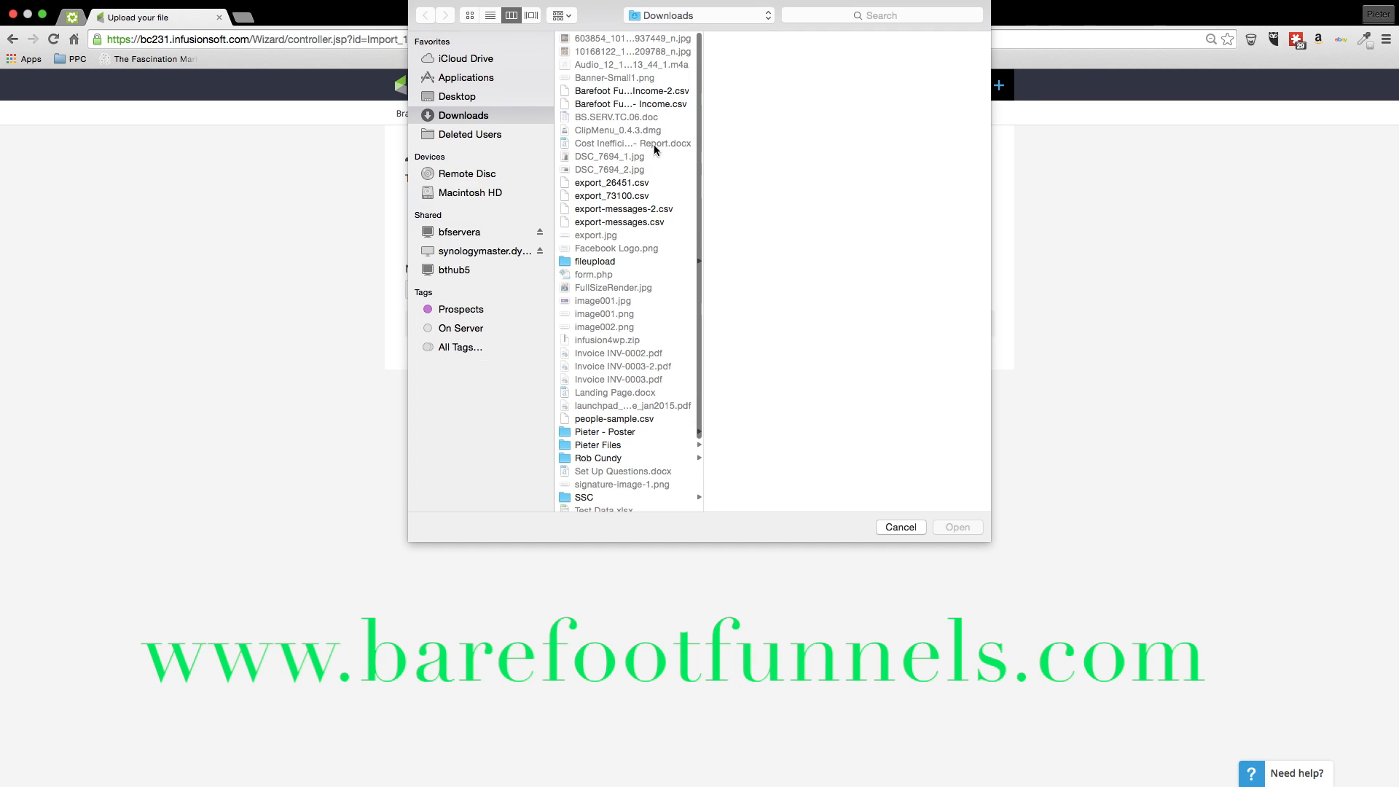
{"action": "left_click", "coordinate": [682, 16]}
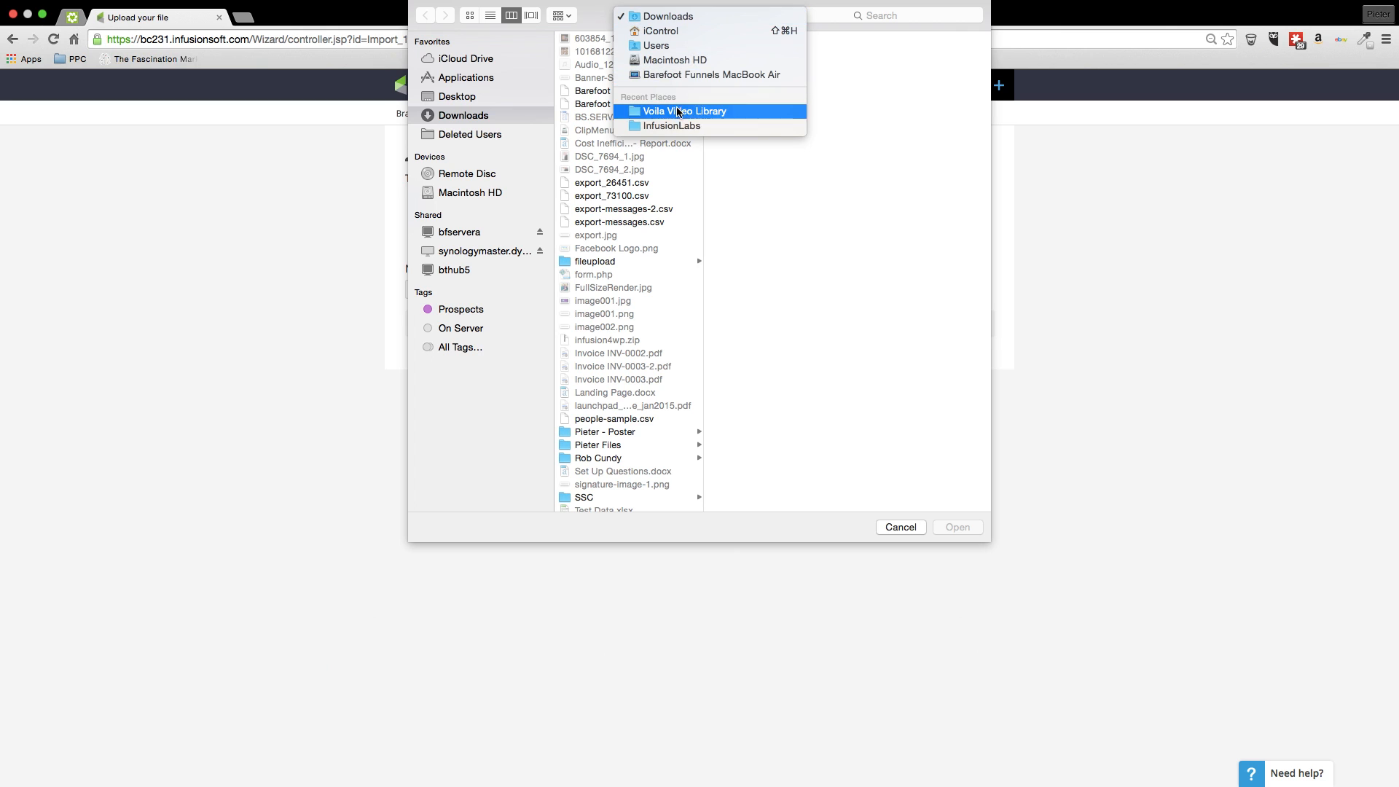
{"action": "left_click", "coordinate": [672, 125]}
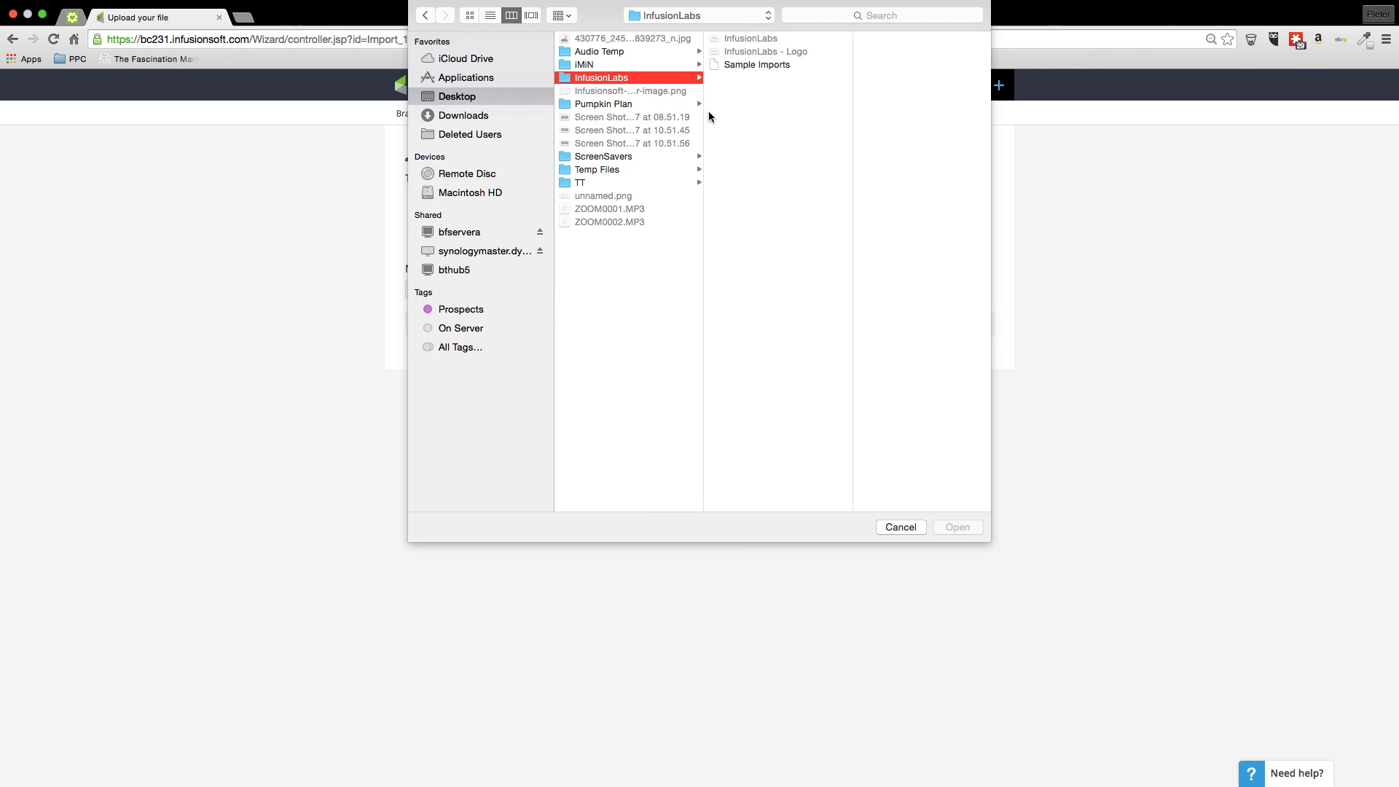
{"action": "left_click", "coordinate": [752, 65]}
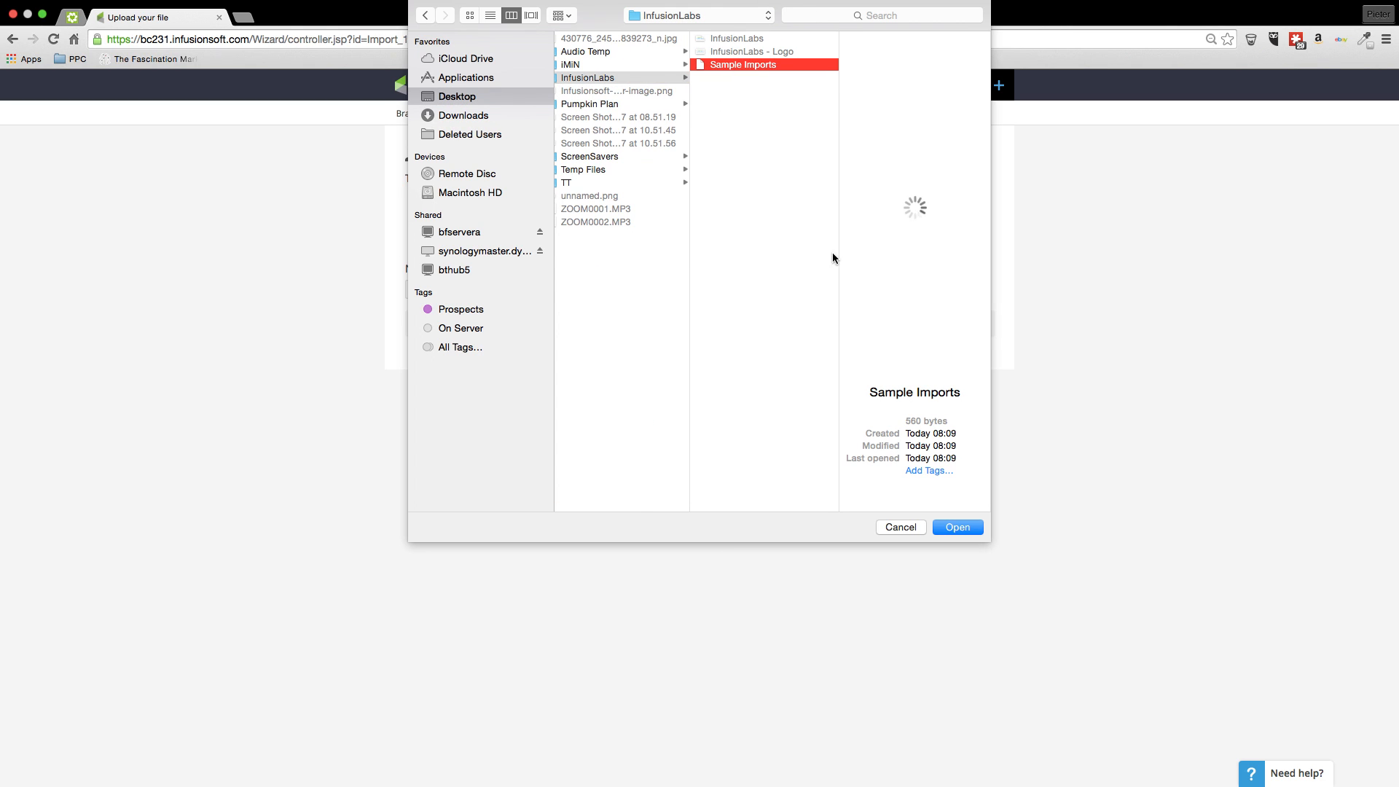
{"action": "left_click", "coordinate": [956, 527]}
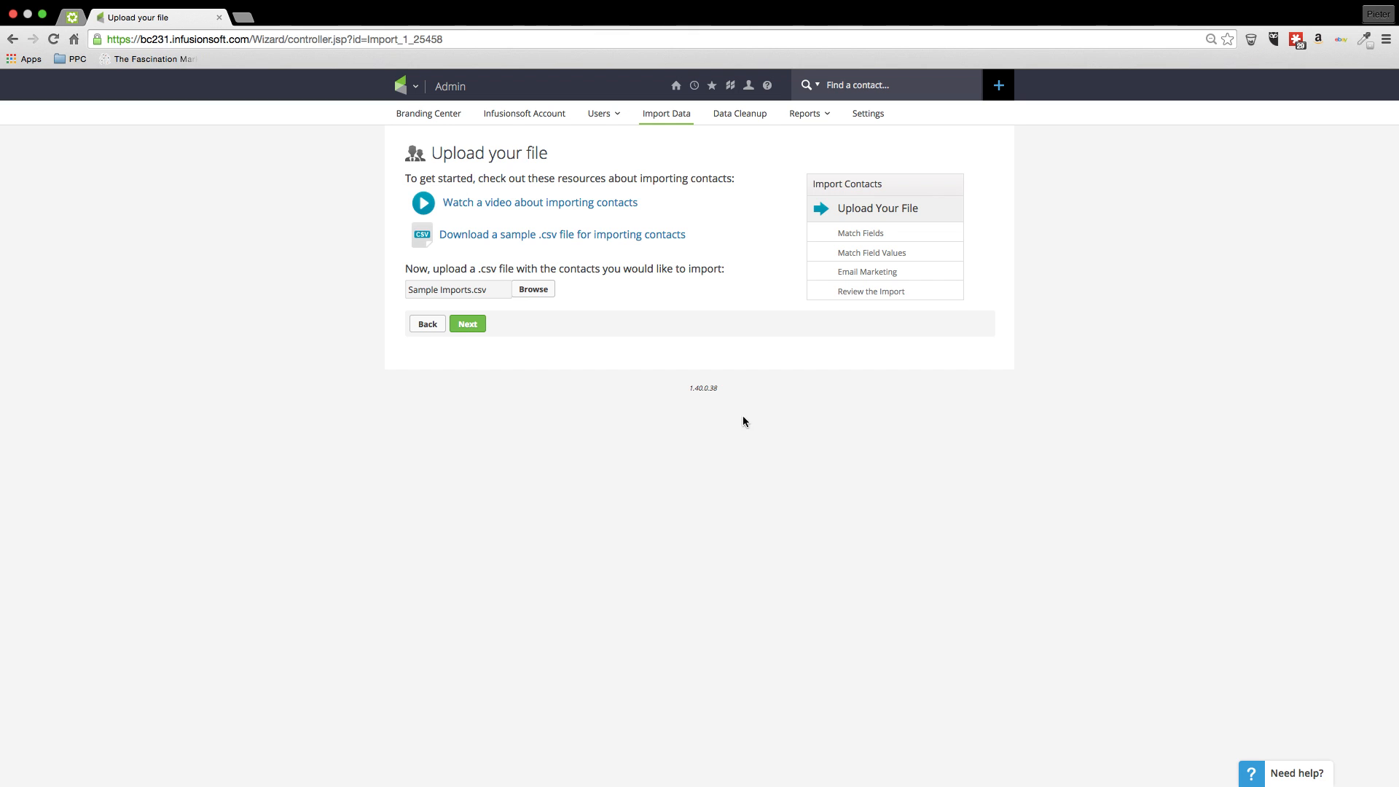
{"action": "left_click", "coordinate": [470, 326]}
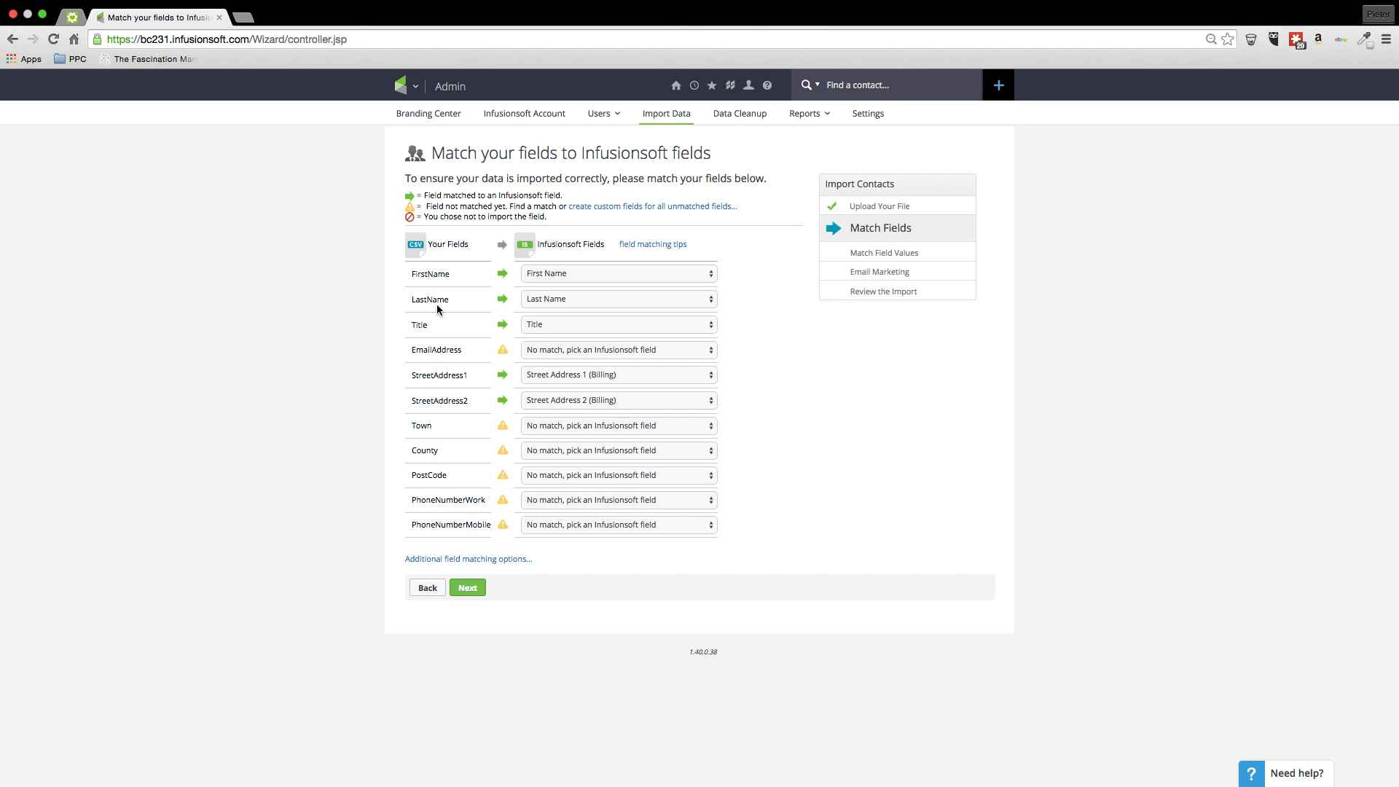
- Match the EmailAddress field to Email and the Town field to City (Billing)
{"action": "left_click", "coordinate": [560, 352]}
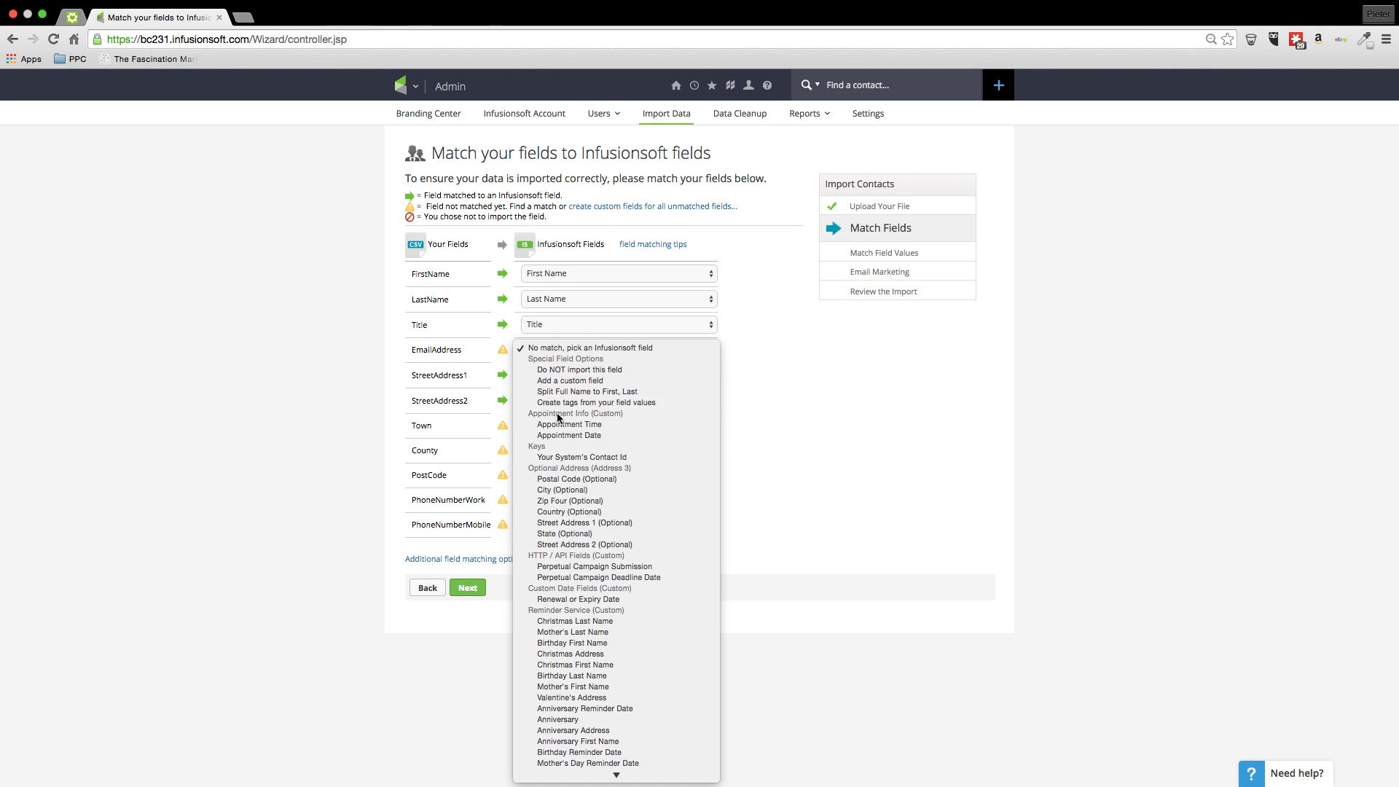
{"action": "scroll", "coordinate": [552, 701], "scroll_direction": "down", "scroll_amount": 5}
{"action": "left_click", "coordinate": [553, 701]}
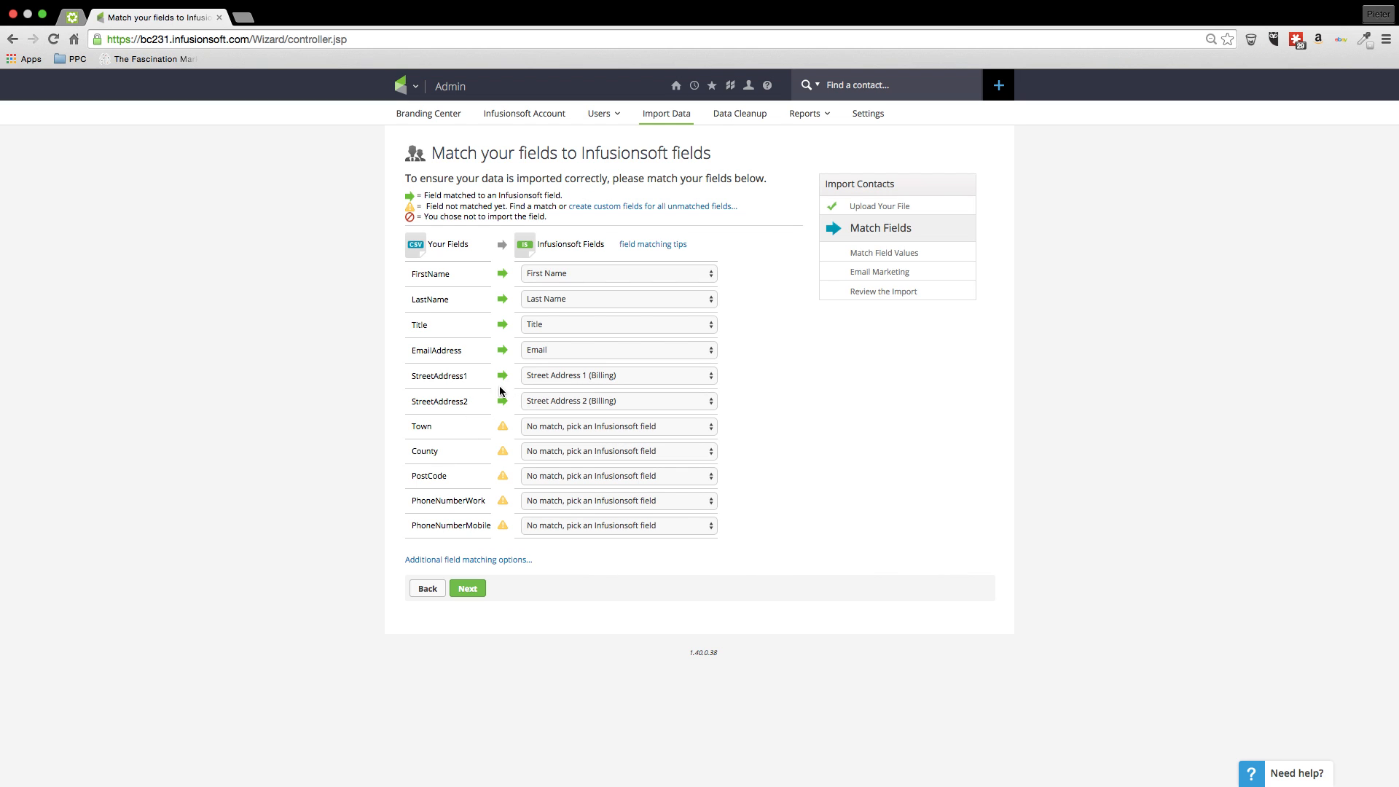
{"action": "left_click", "coordinate": [556, 431]}
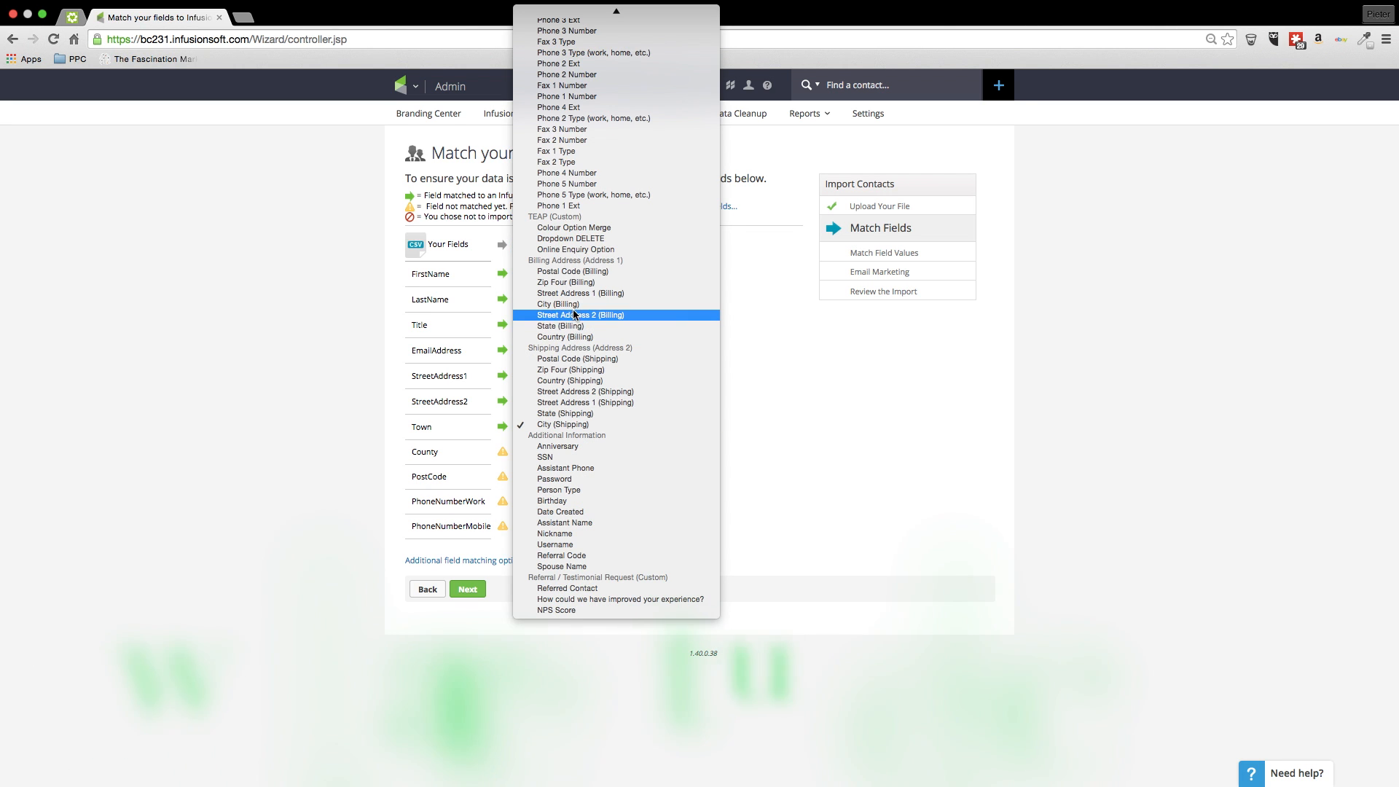
{"action": "left_click", "coordinate": [572, 304]}
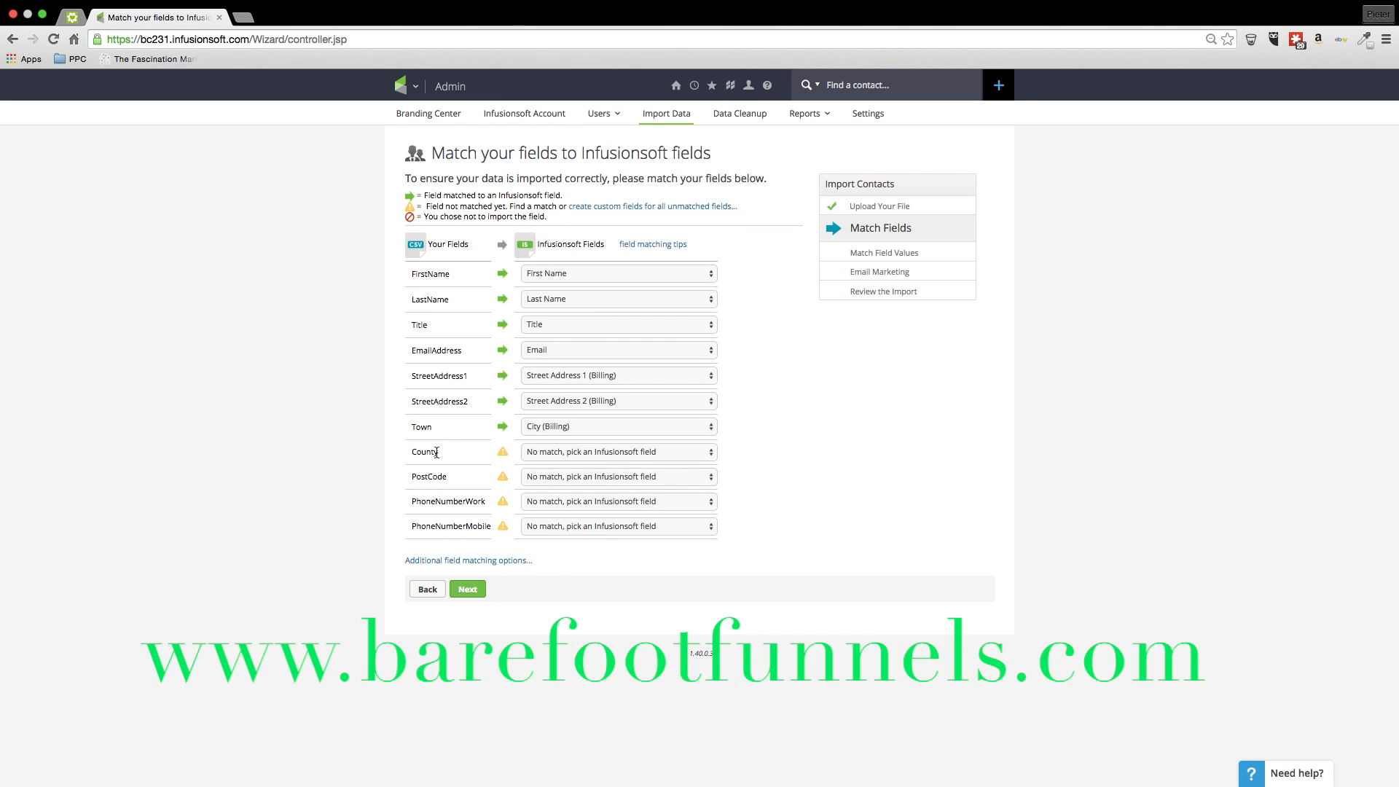
- Match the County field to State (Billing) and the PostCode field to Postal Code (Billing)
{"action": "left_click", "coordinate": [558, 453]}
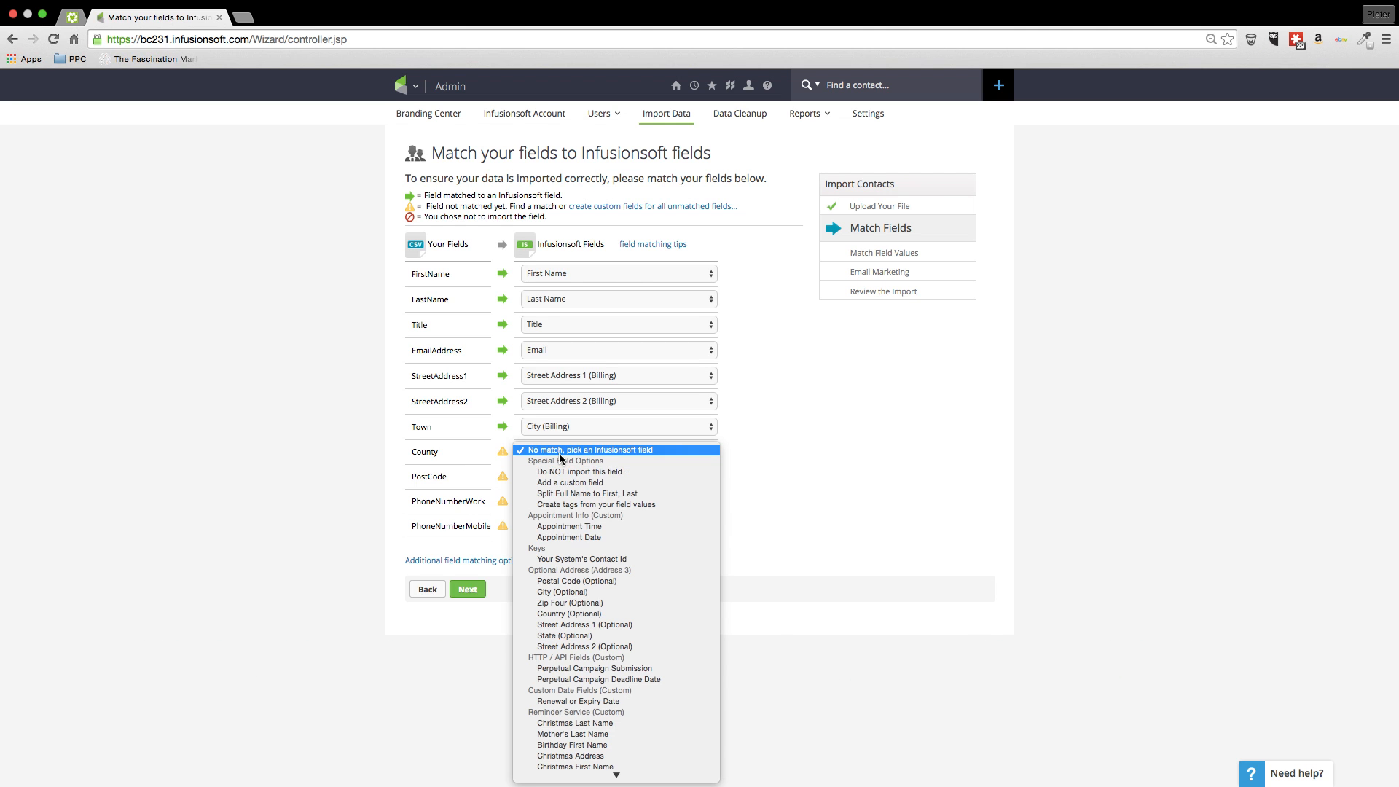
{"action": "scroll", "coordinate": [579, 612], "scroll_direction": "down", "scroll_amount": 5}
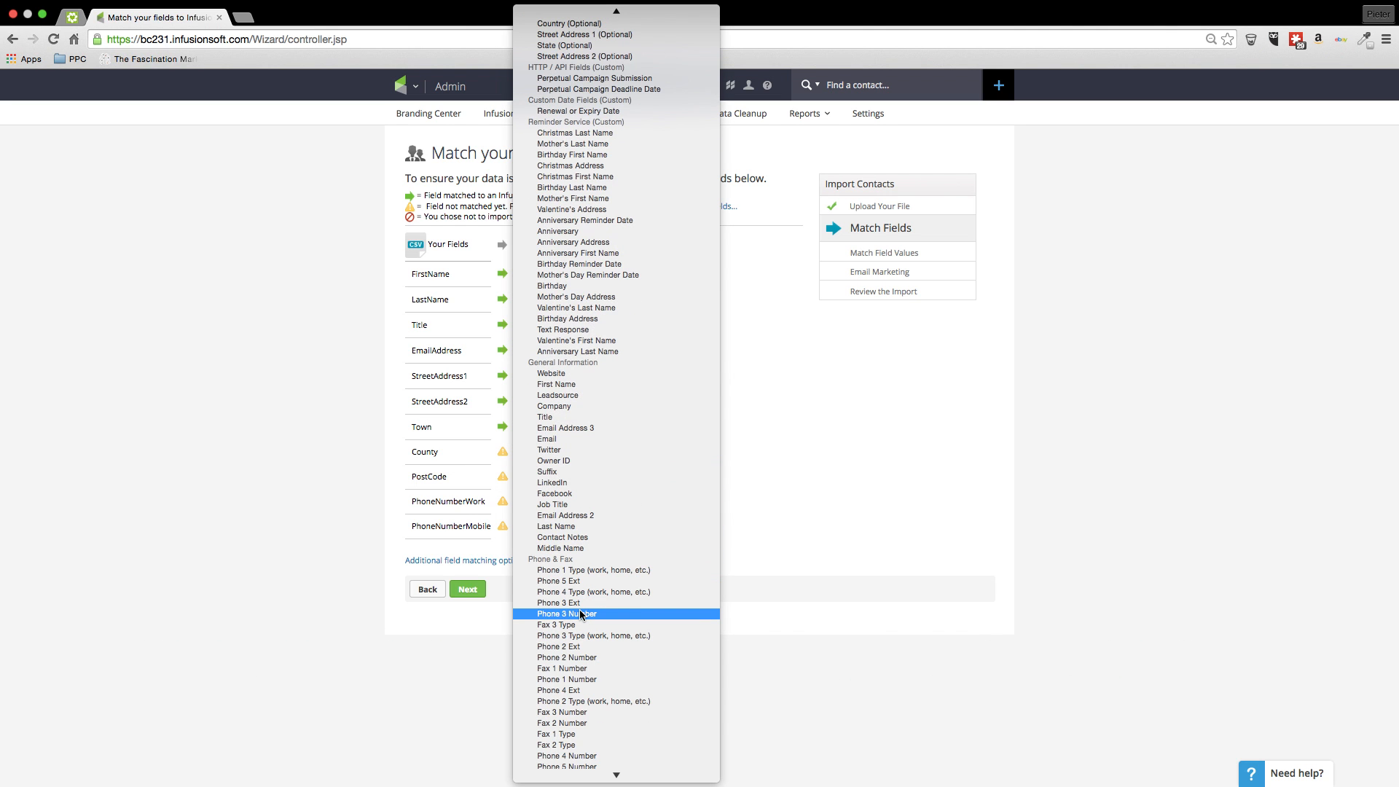
{"action": "scroll", "coordinate": [580, 613], "scroll_direction": "down", "scroll_amount": 6}
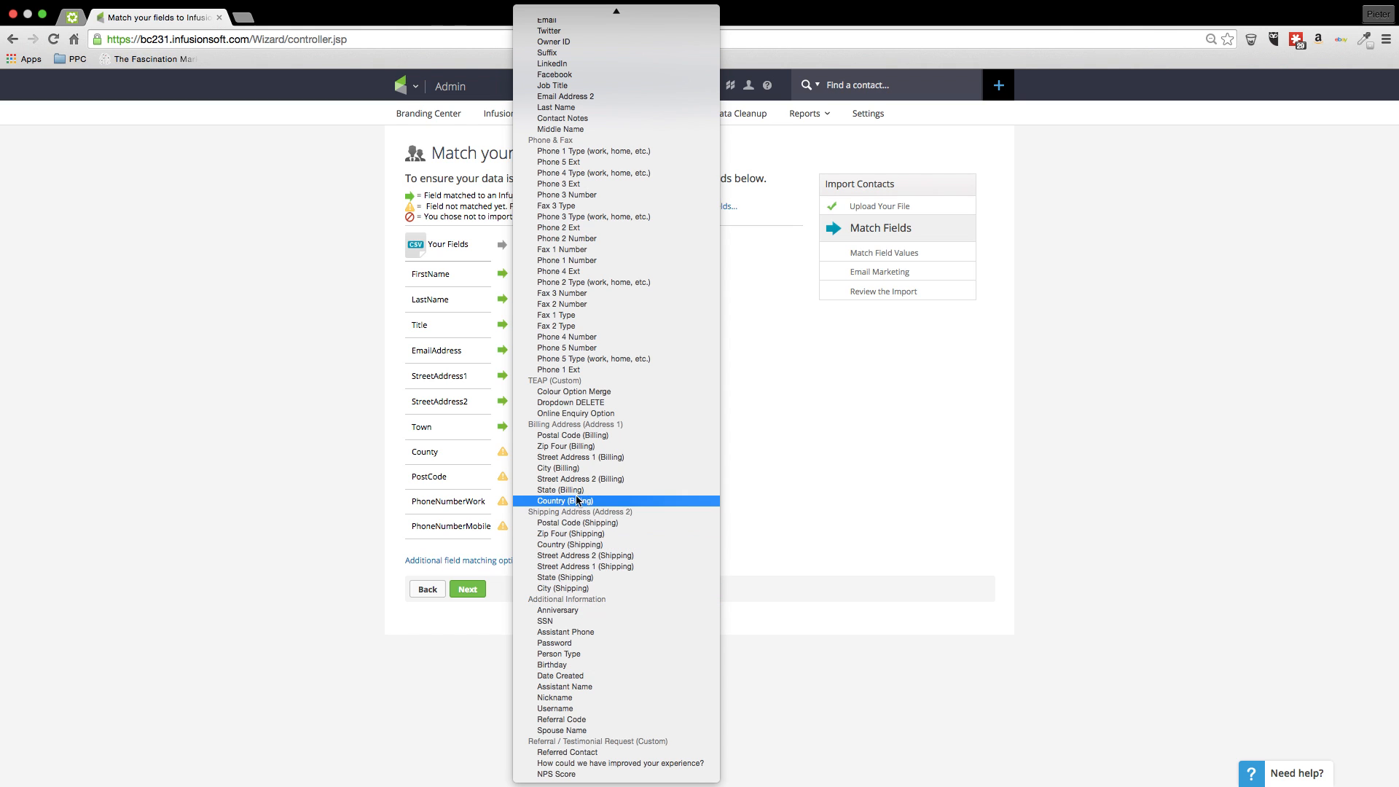
{"action": "left_click", "coordinate": [557, 490]}
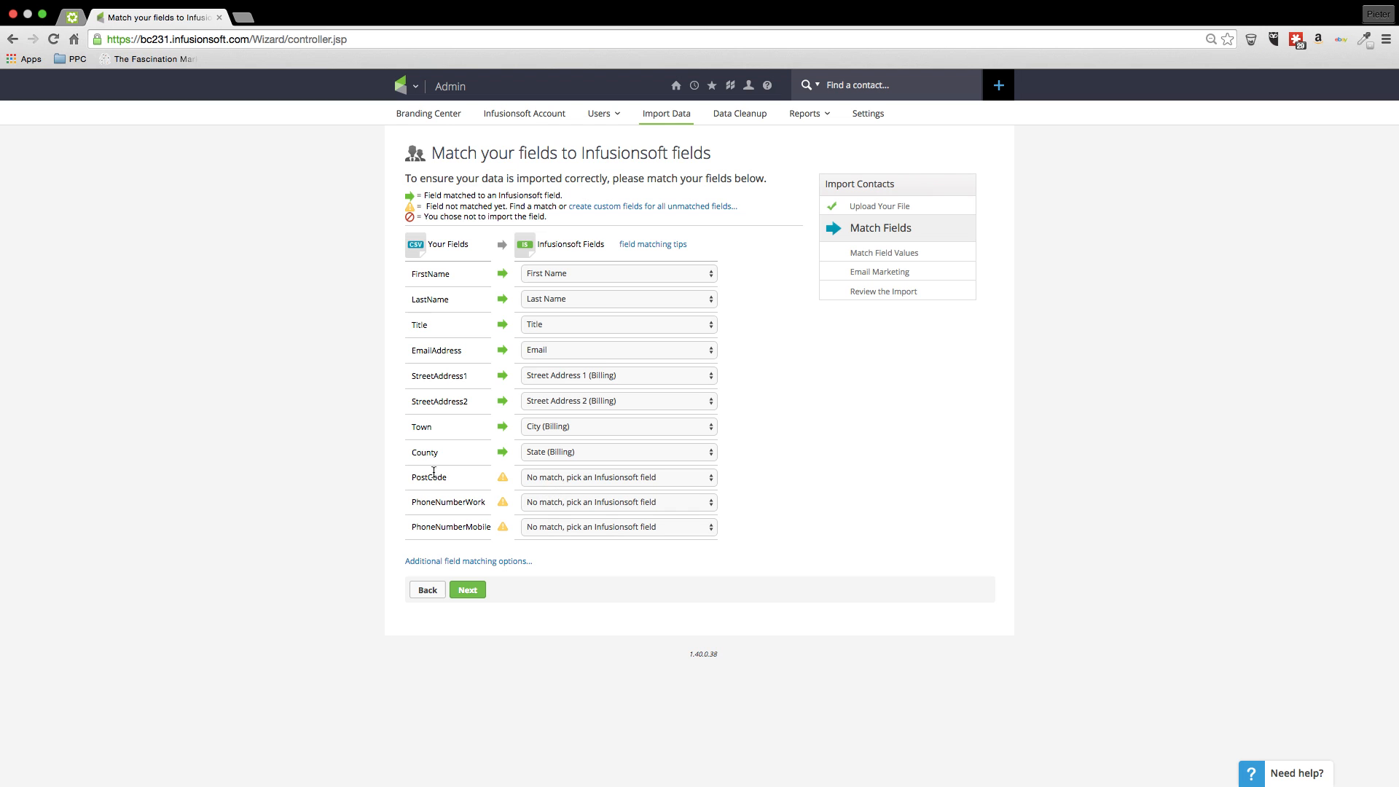
{"action": "left_click", "coordinate": [575, 478]}
{"action": "scroll", "coordinate": [575, 478], "scroll_direction": "down", "scroll_amount": 10}
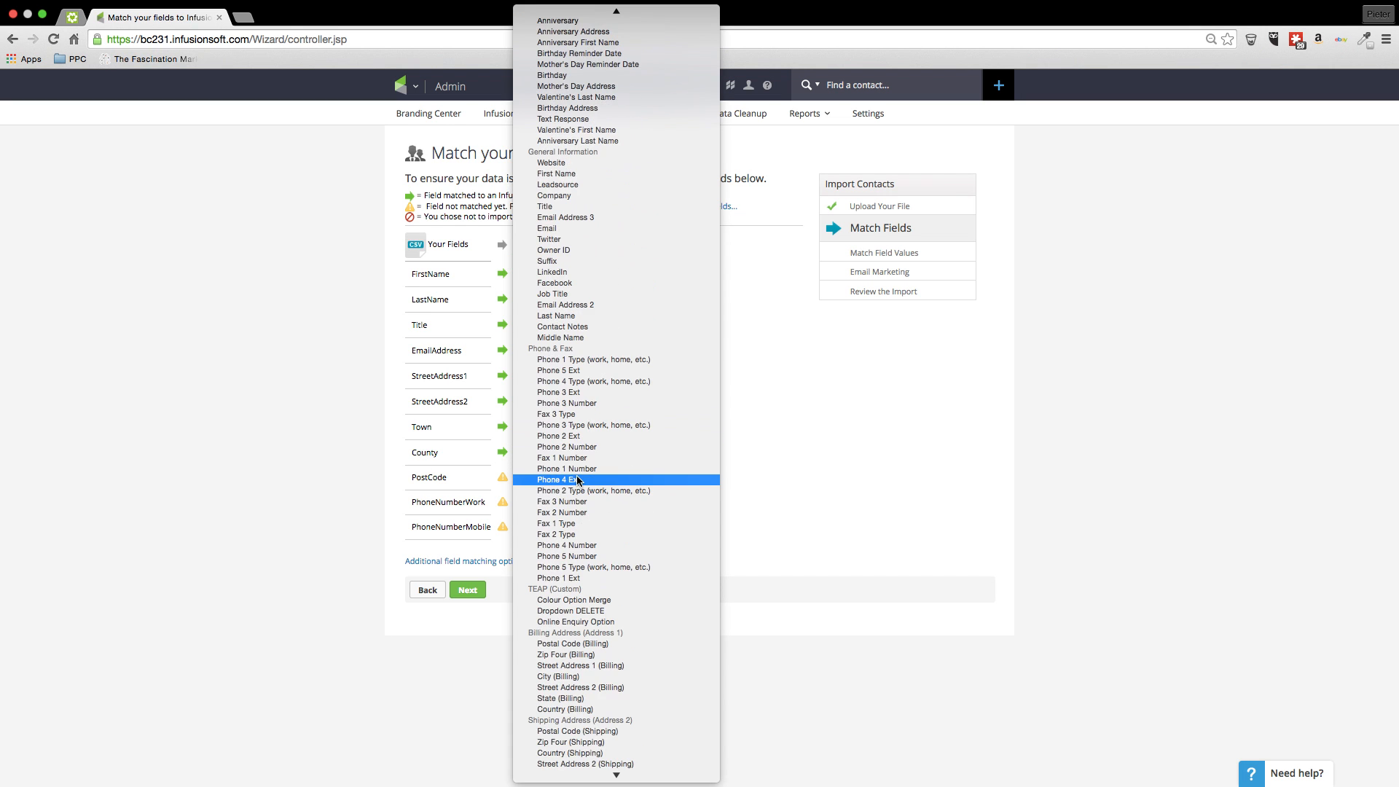
{"action": "left_click", "coordinate": [571, 645]}
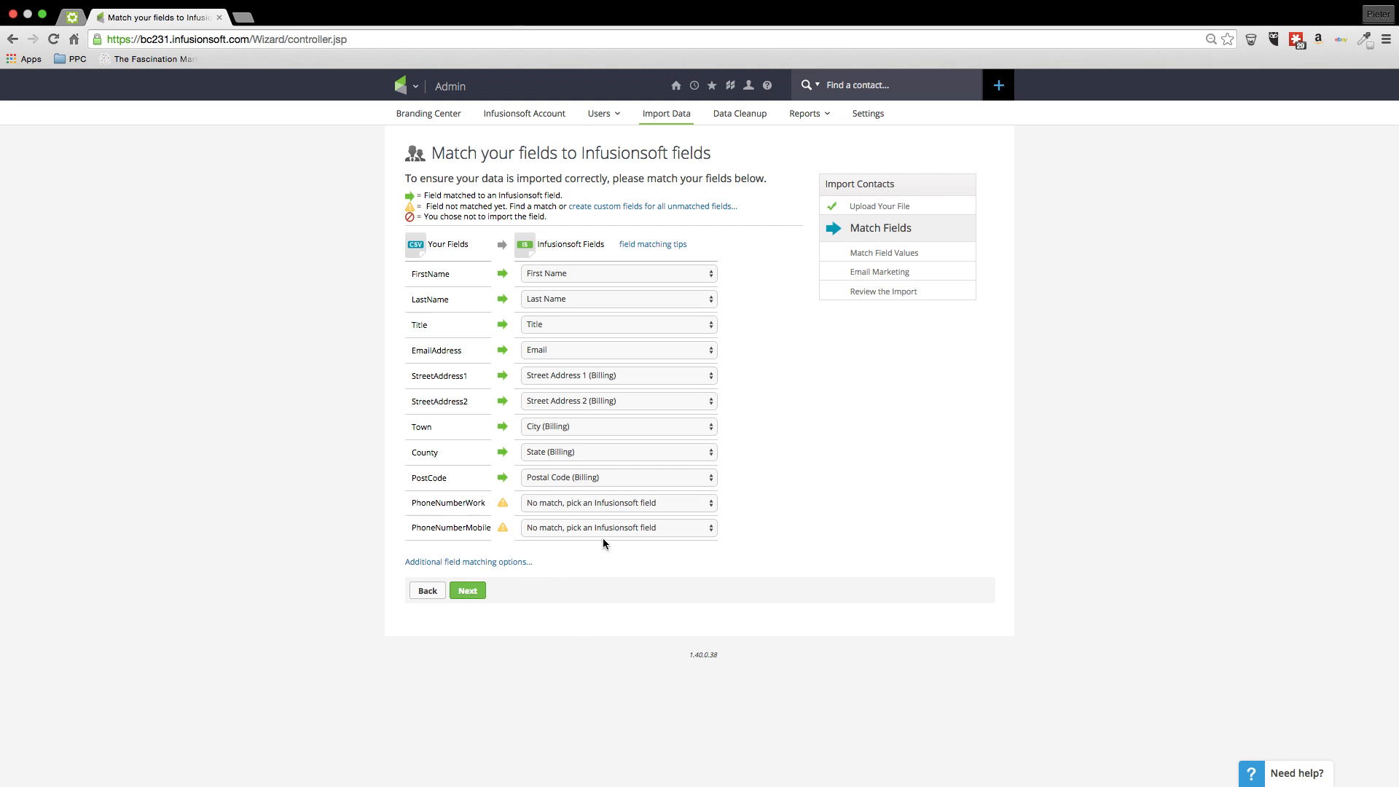
- Match PhoneNumberWork to Phone 2 Number and PhoneNumberMobile to Phone 1 Number, and continue to field value matching
{"action": "left_click", "coordinate": [593, 504]}
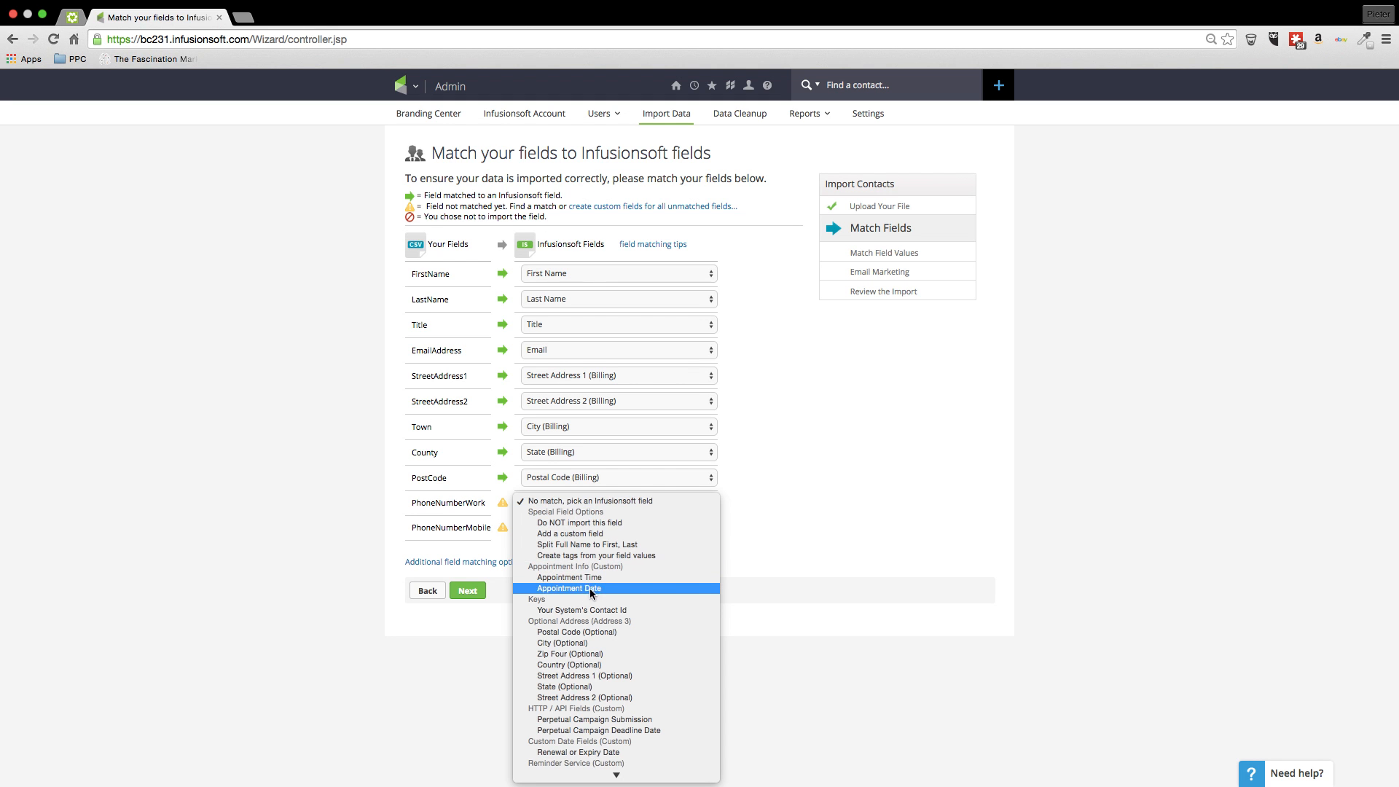
{"action": "scroll", "coordinate": [590, 605], "scroll_direction": "down", "scroll_amount": 15}
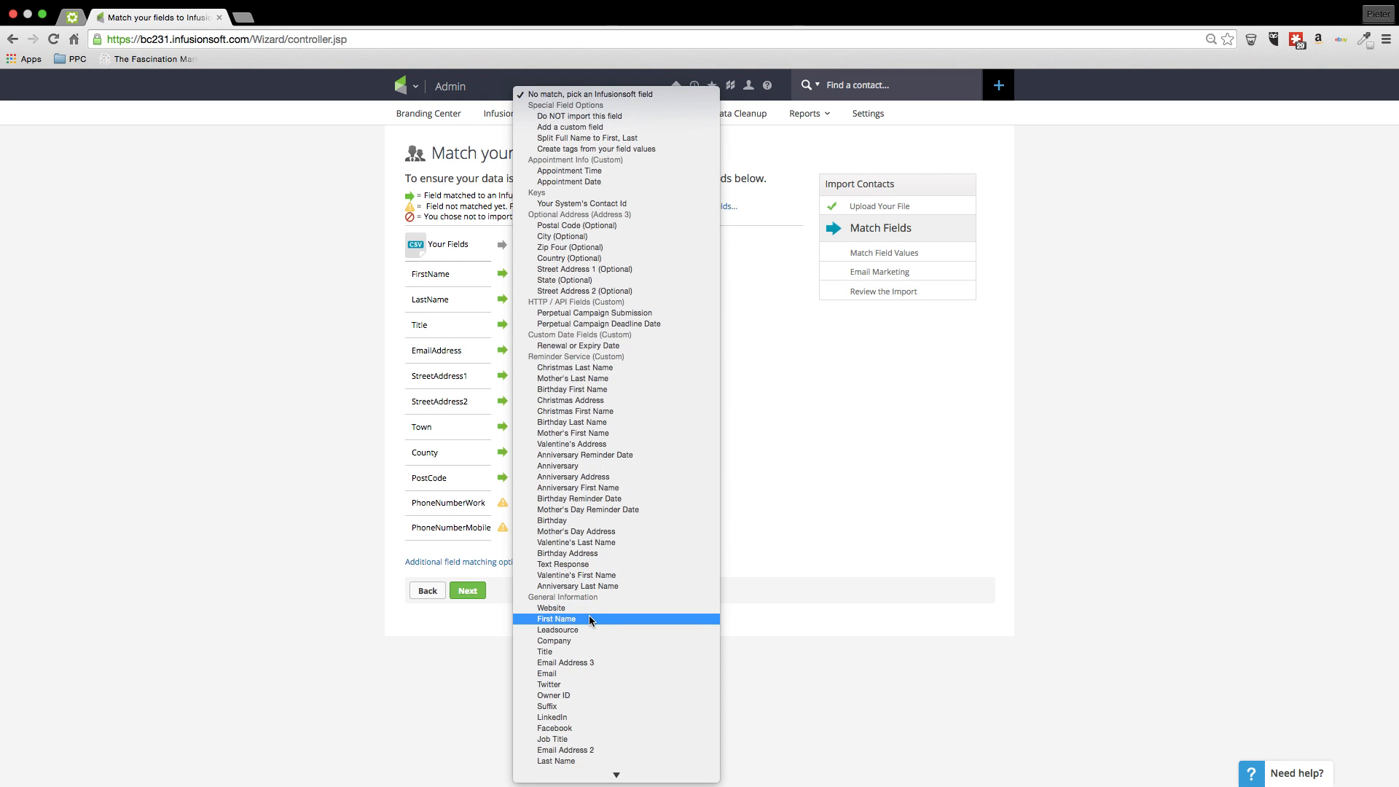
{"action": "scroll", "coordinate": [590, 620], "scroll_direction": "down", "scroll_amount": 10}
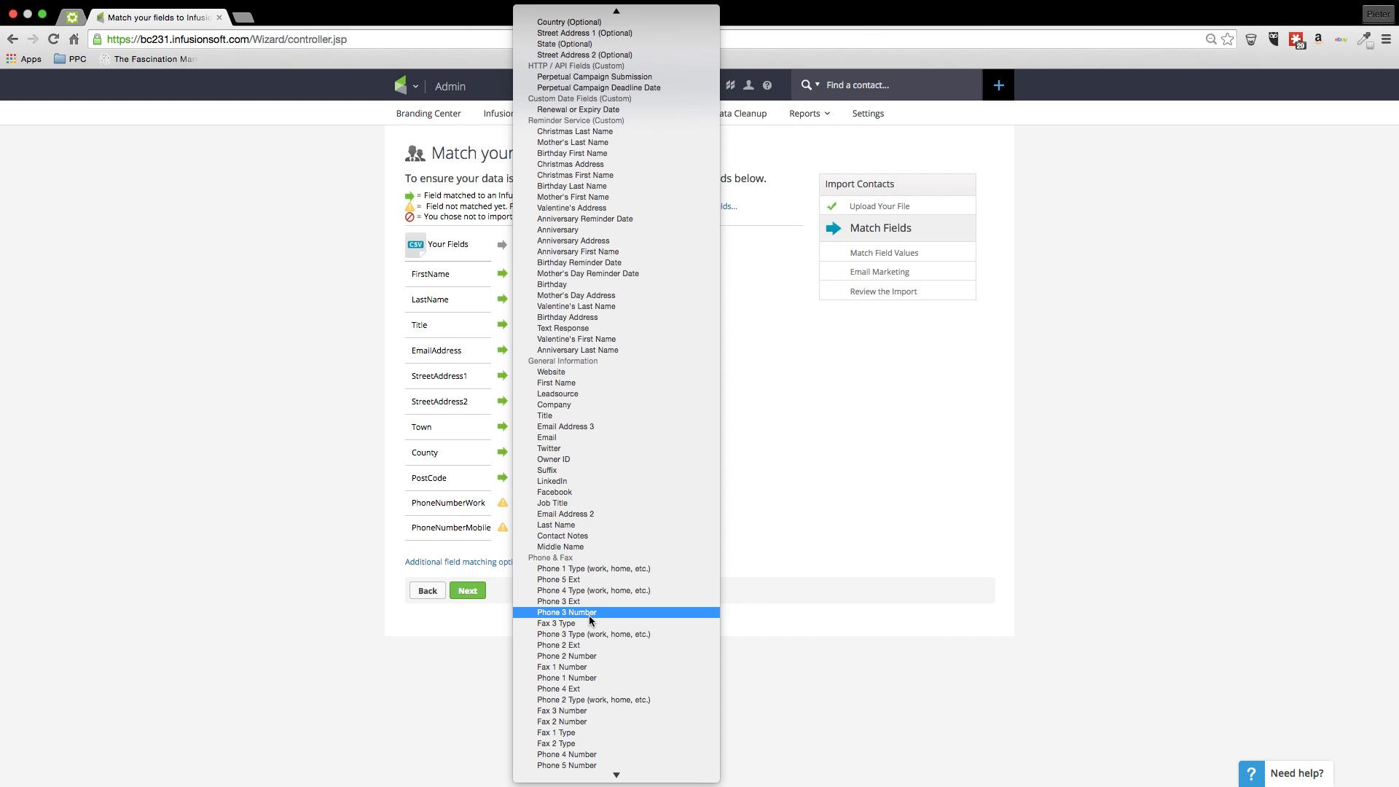
{"action": "left_click", "coordinate": [574, 657]}
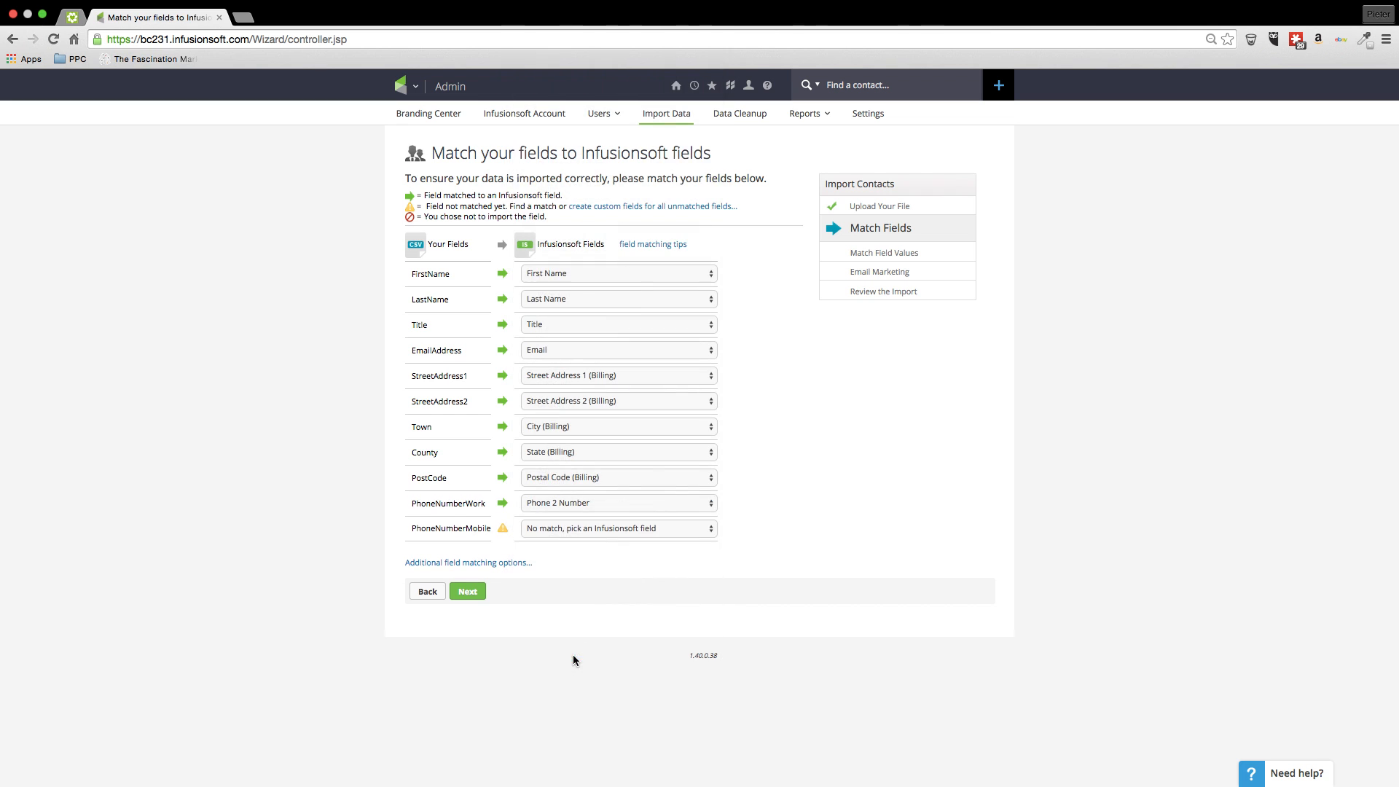
{"action": "left_click", "coordinate": [568, 528]}
{"action": "scroll", "coordinate": [577, 641], "scroll_direction": "down", "scroll_amount": 5}
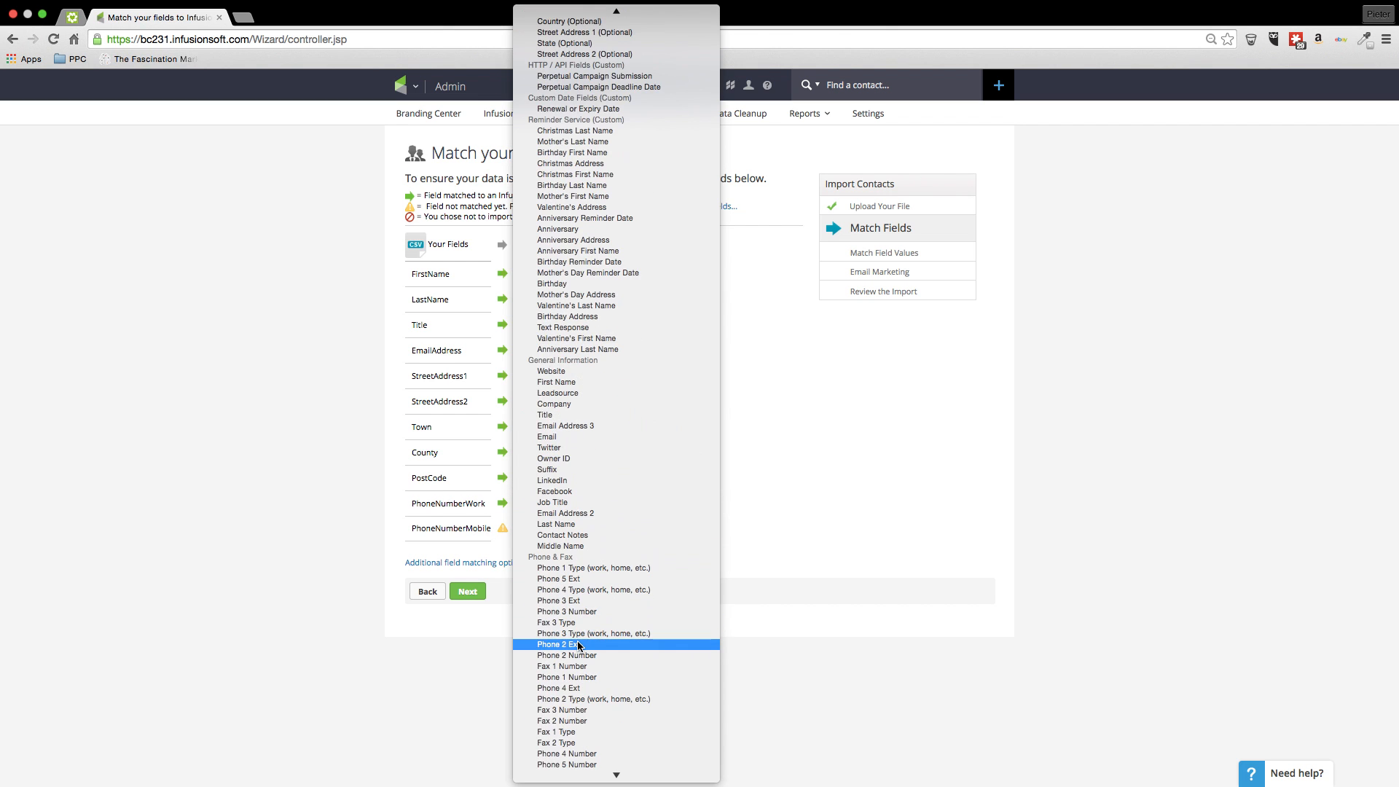
{"action": "left_click", "coordinate": [579, 677]}
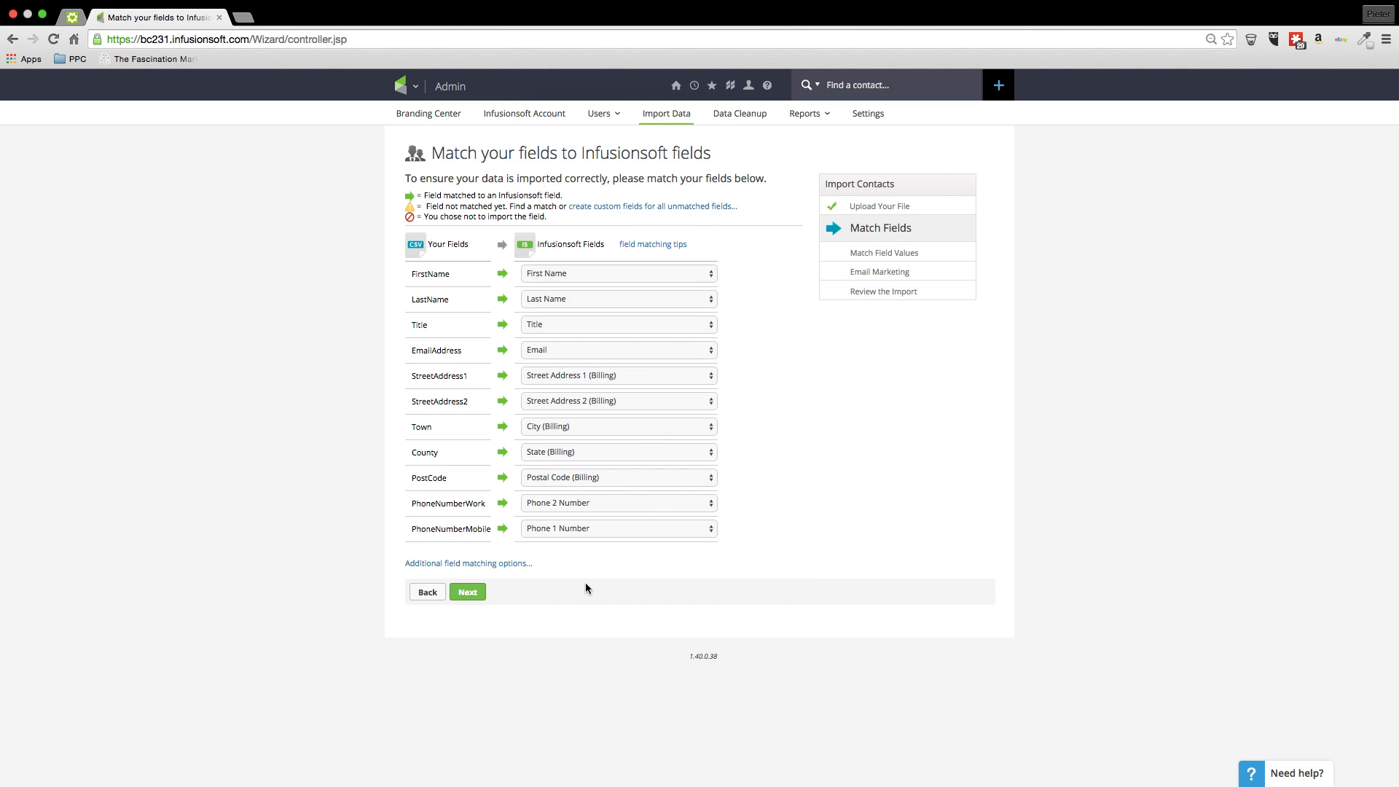
{"action": "left_click", "coordinate": [468, 592]}
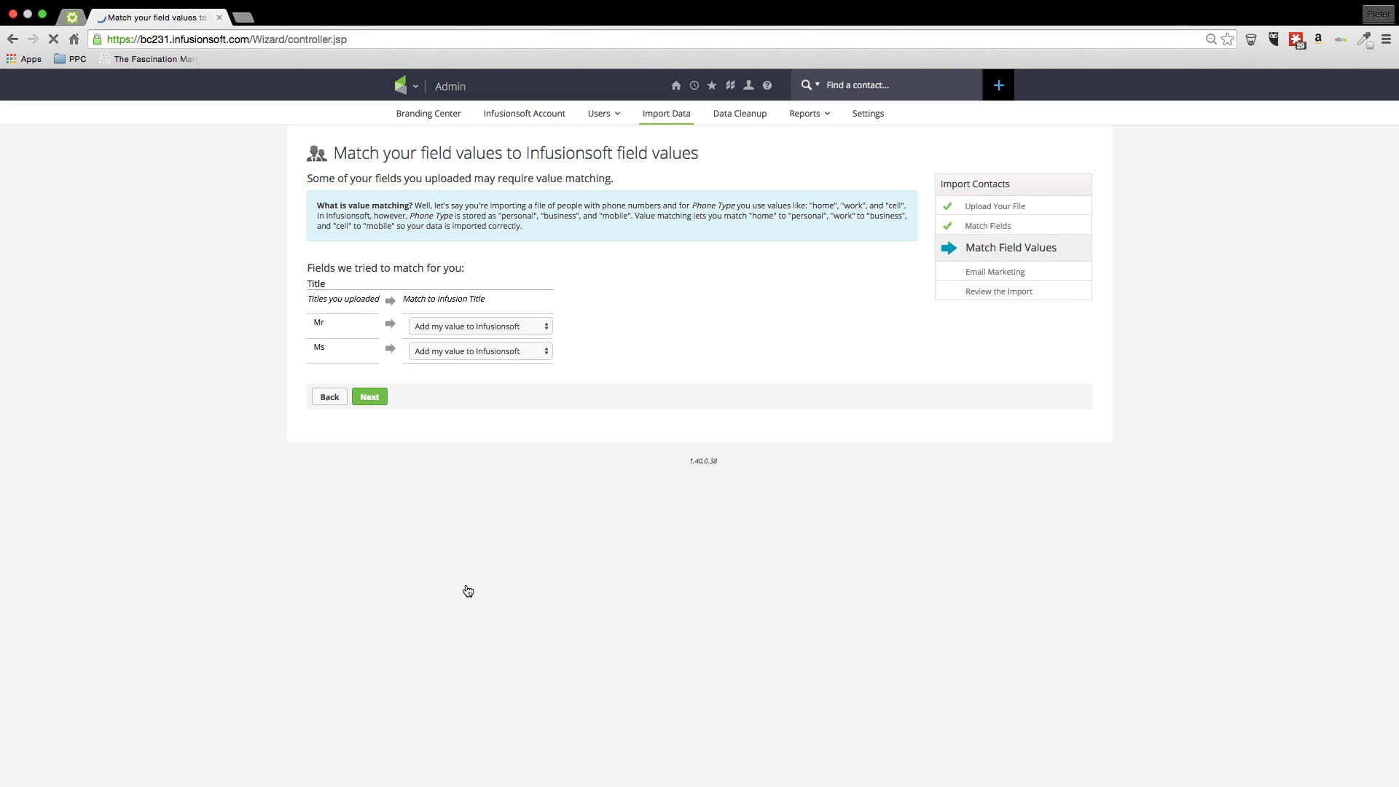
- Match the uploaded title Mr to "Mr." and Ms to "Ms.", and continue to the email marketing questions
{"action": "left_click", "coordinate": [514, 326]}
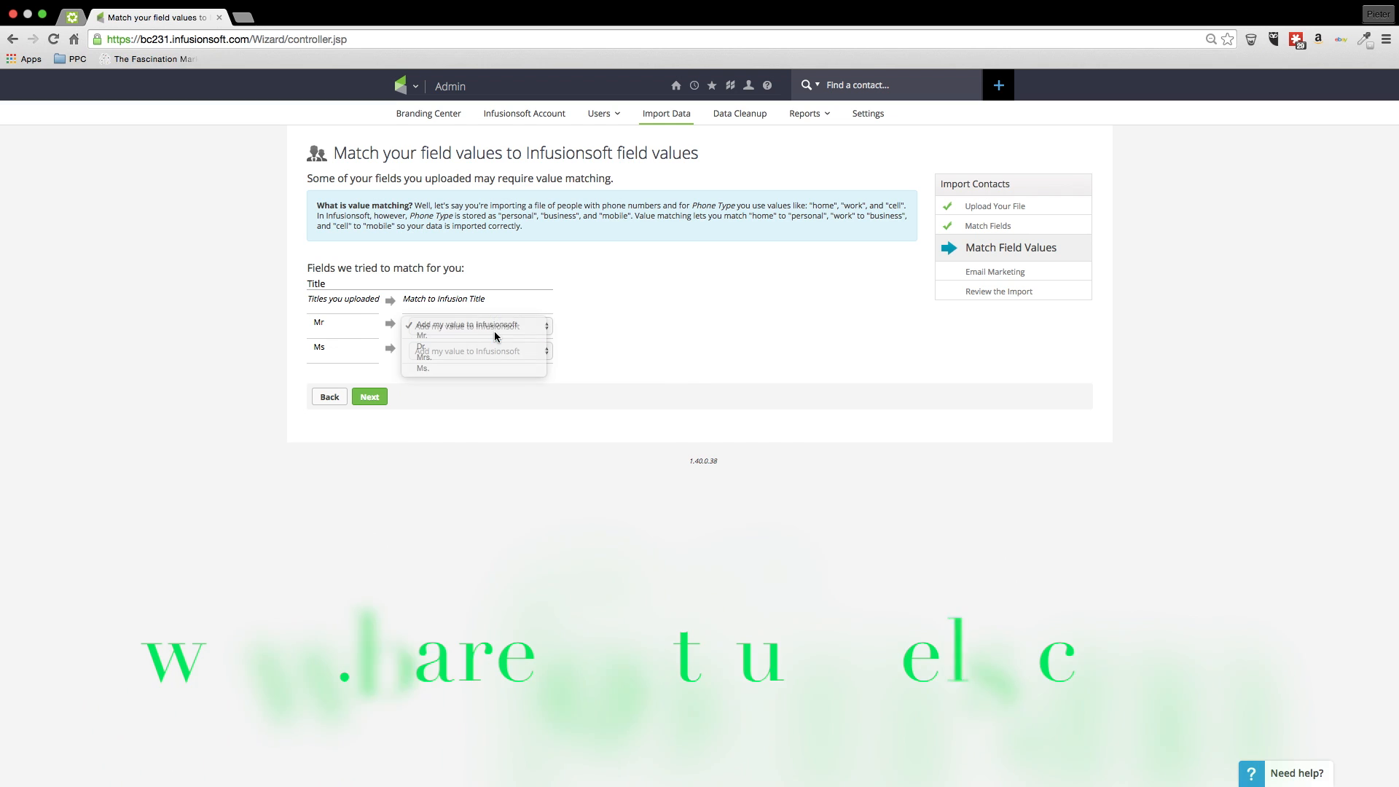
{"action": "left_click", "coordinate": [469, 335]}
{"action": "left_click", "coordinate": [455, 350]}
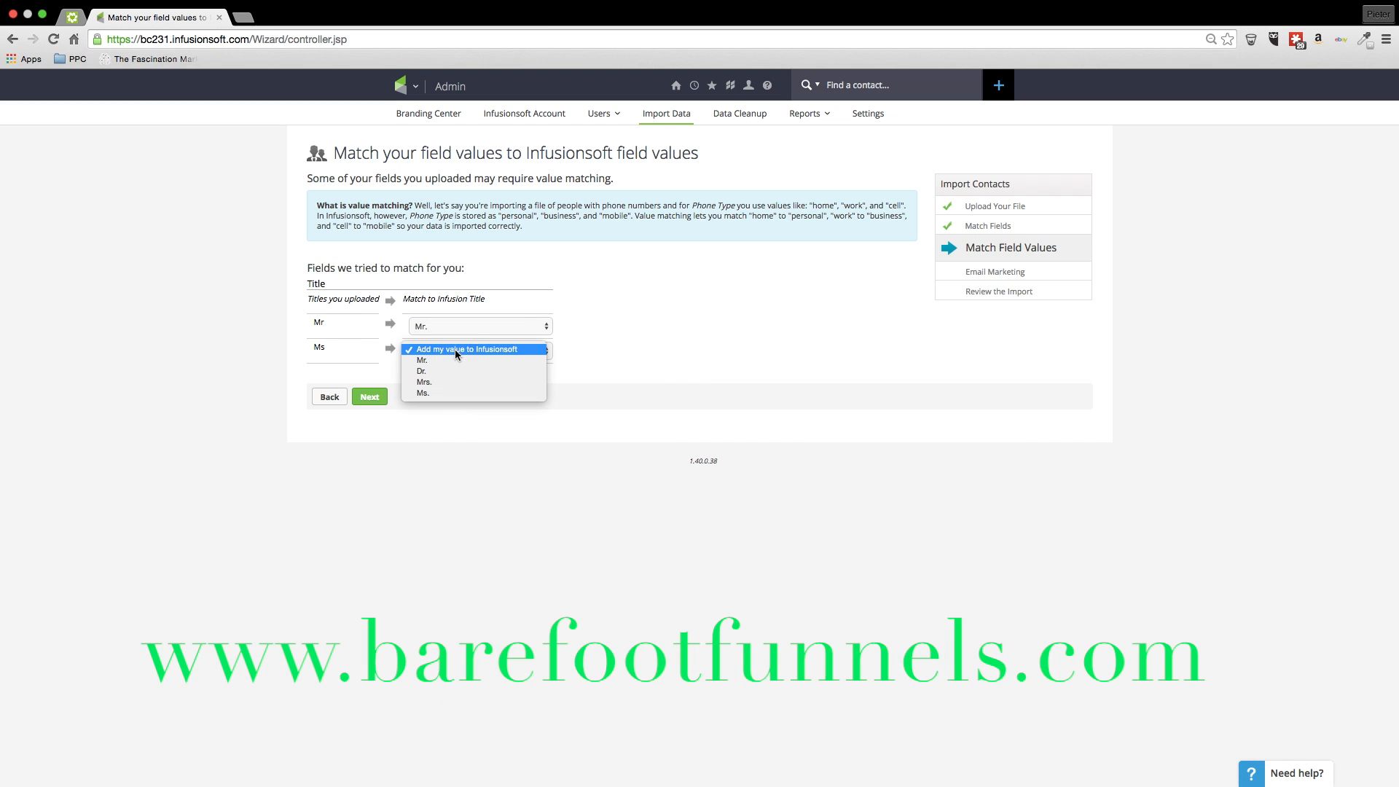
{"action": "left_click", "coordinate": [428, 395]}
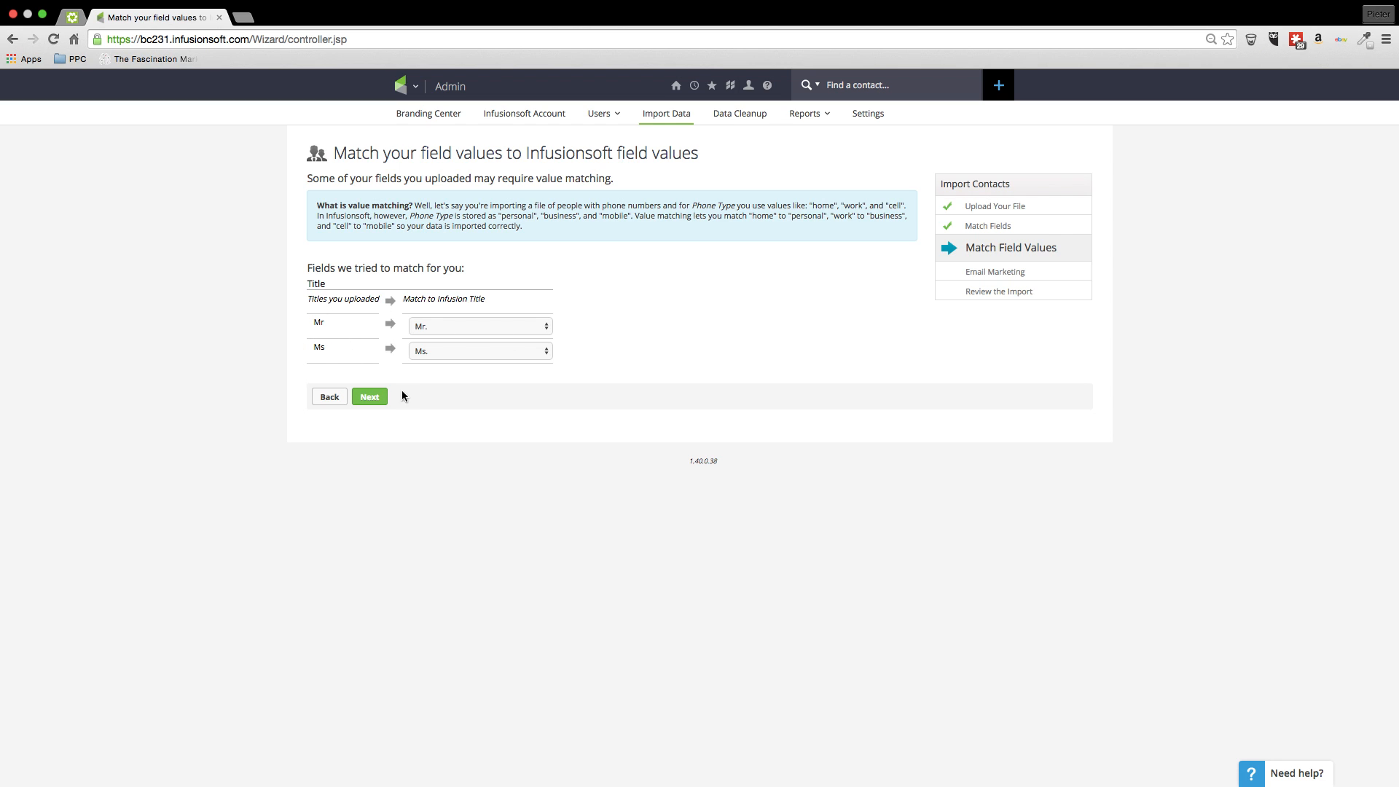
{"action": "left_click", "coordinate": [369, 398]}
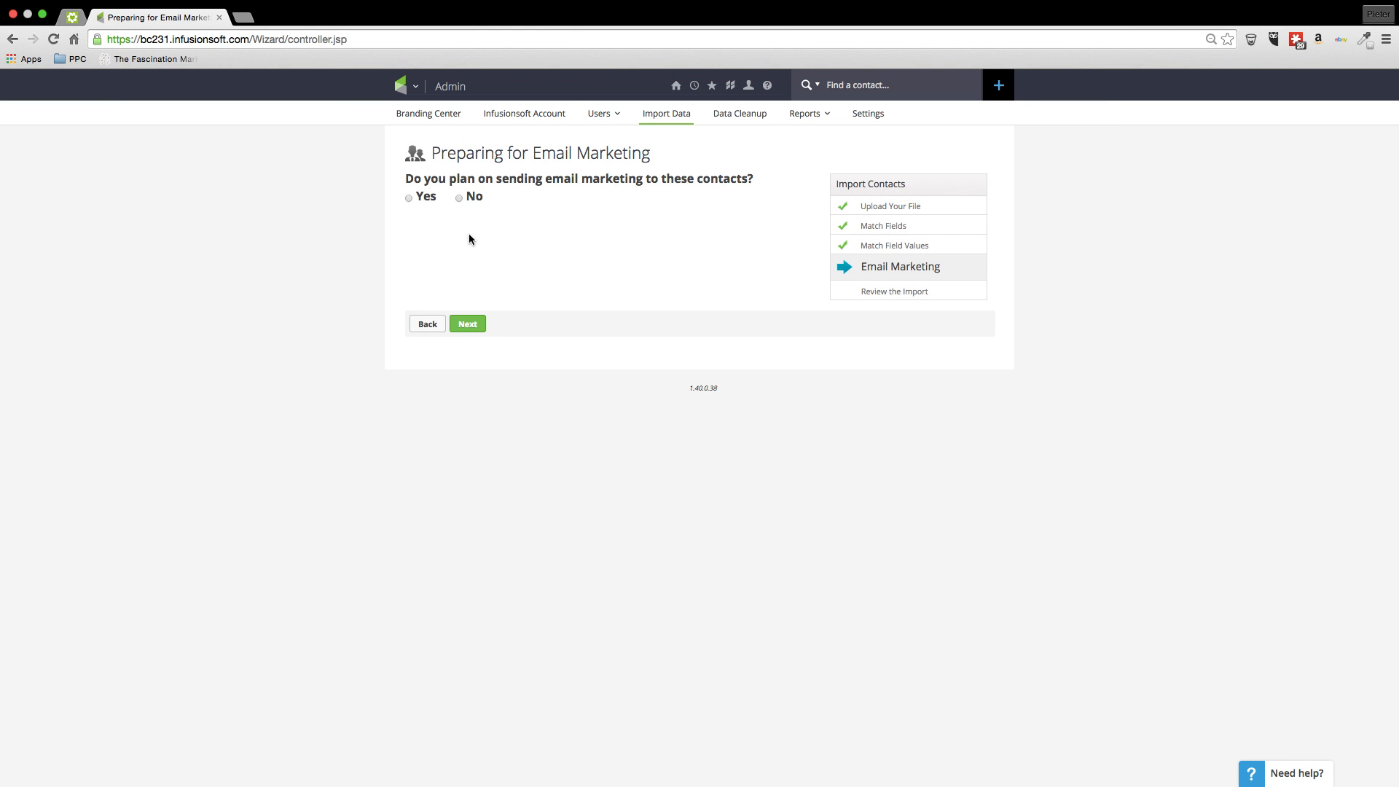
- Answer Yes to sending email marketing and specify that the contacts attended an event and signed up at the booth
{"action": "left_click", "coordinate": [408, 199]}
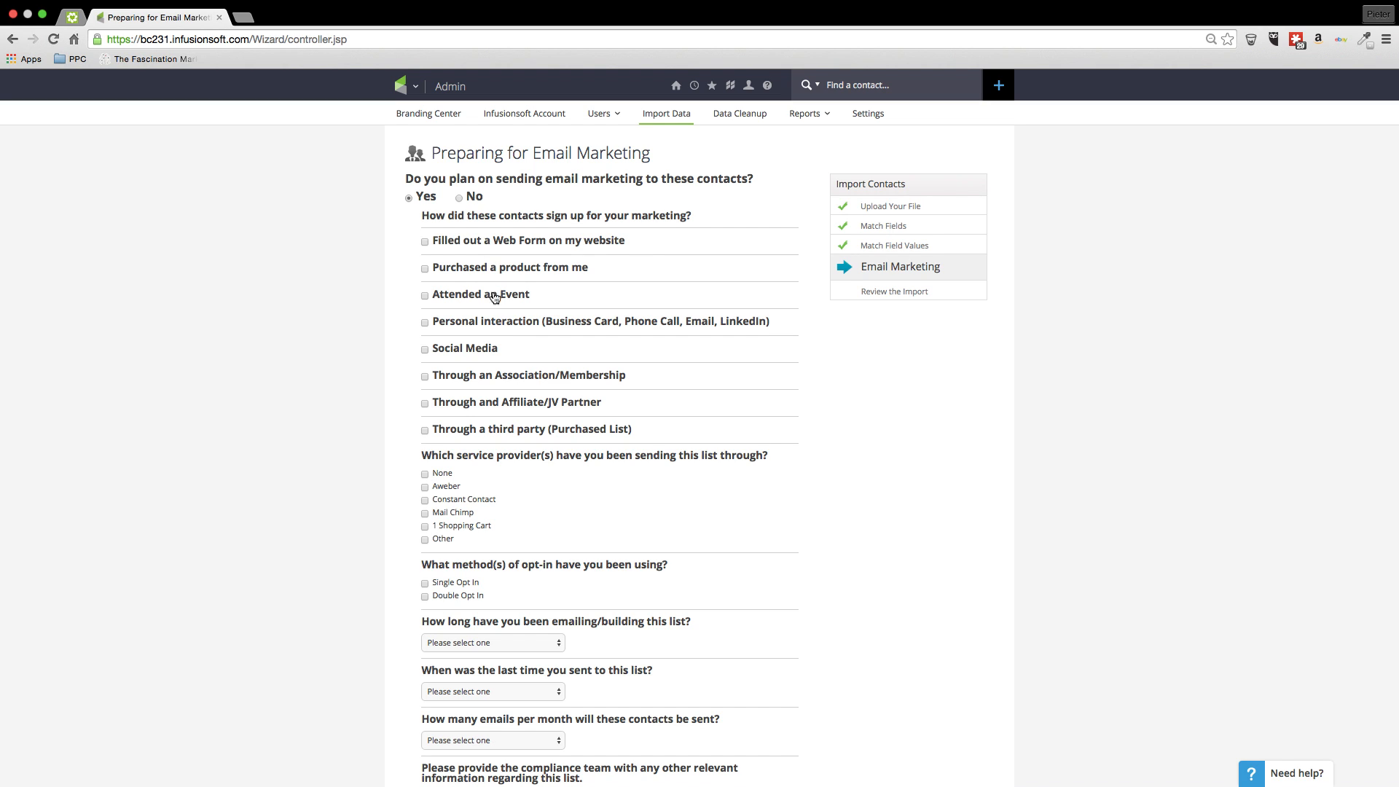
{"action": "left_click", "coordinate": [425, 296]}
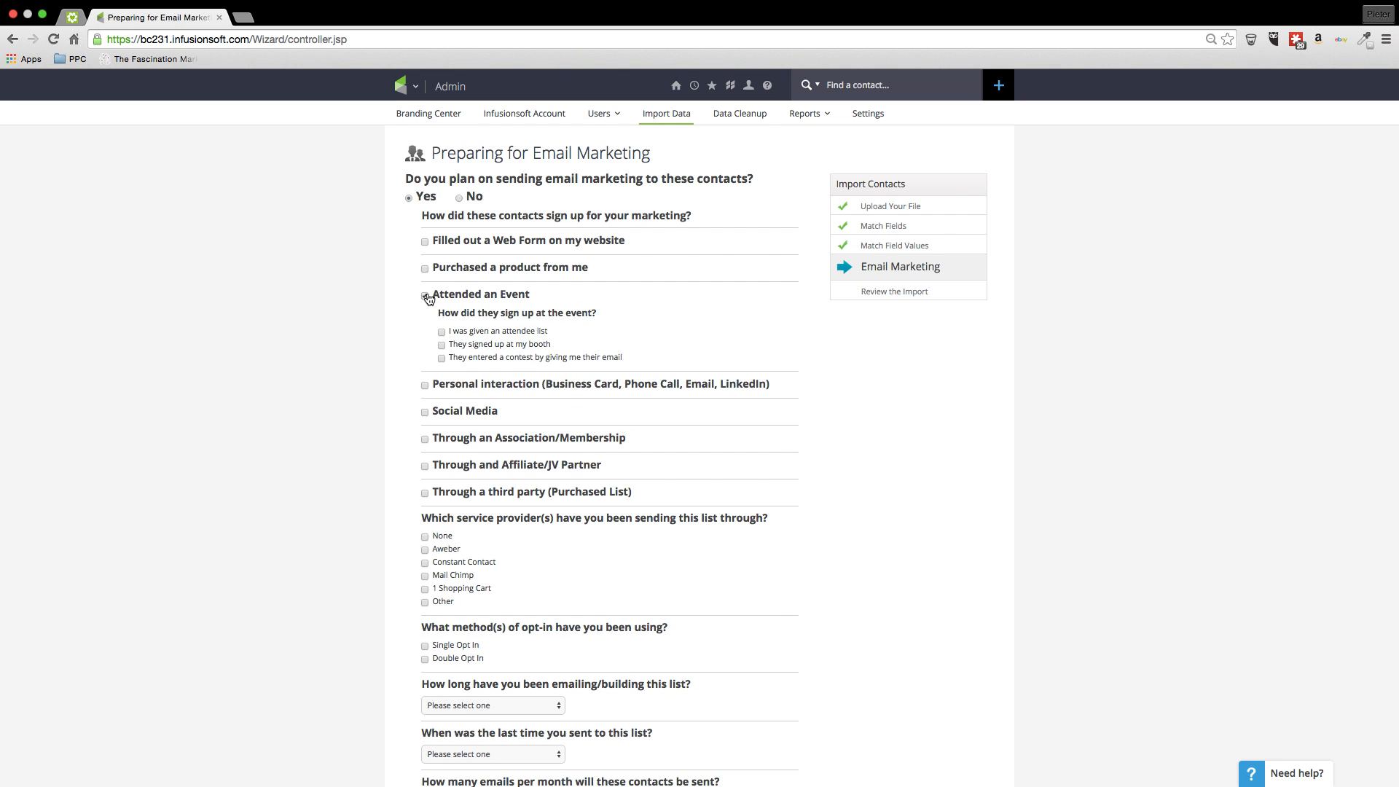
{"action": "left_click", "coordinate": [442, 346]}
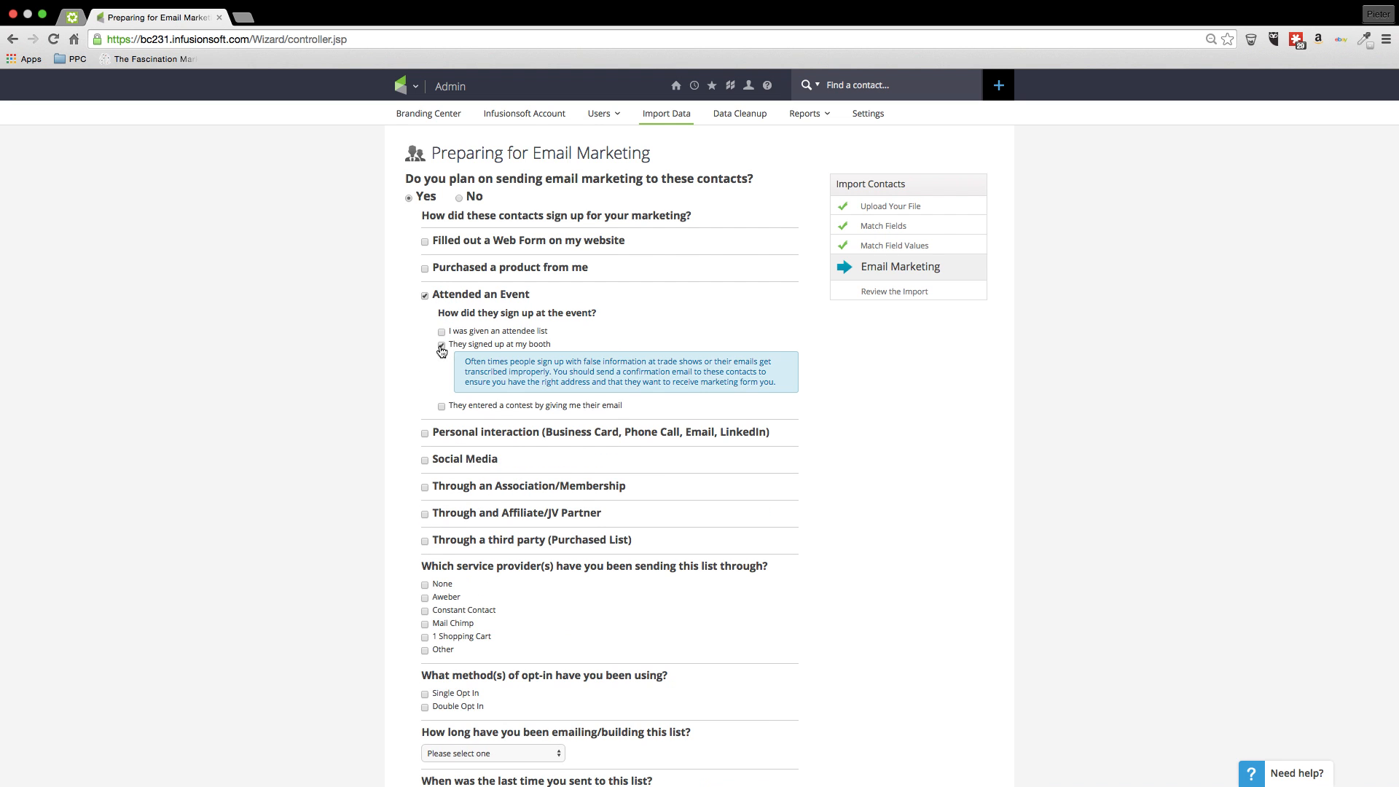
- Specify Mail Chimp as the service provider, Single Opt In as the opt-in method, and 1-2 Years as the time spent building the list
{"action": "scroll", "coordinate": [516, 482], "scroll_direction": "down", "scroll_amount": 2}
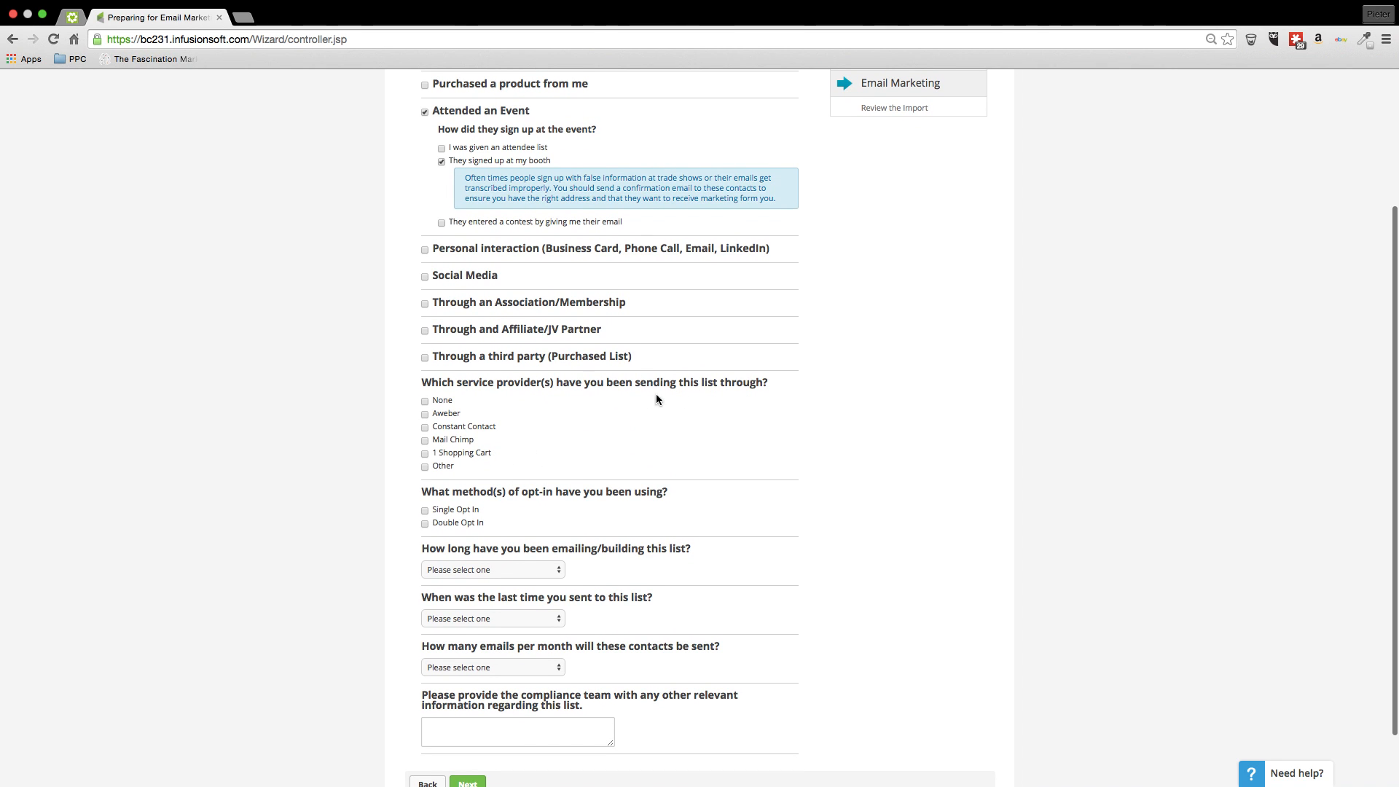
{"action": "left_click", "coordinate": [425, 443]}
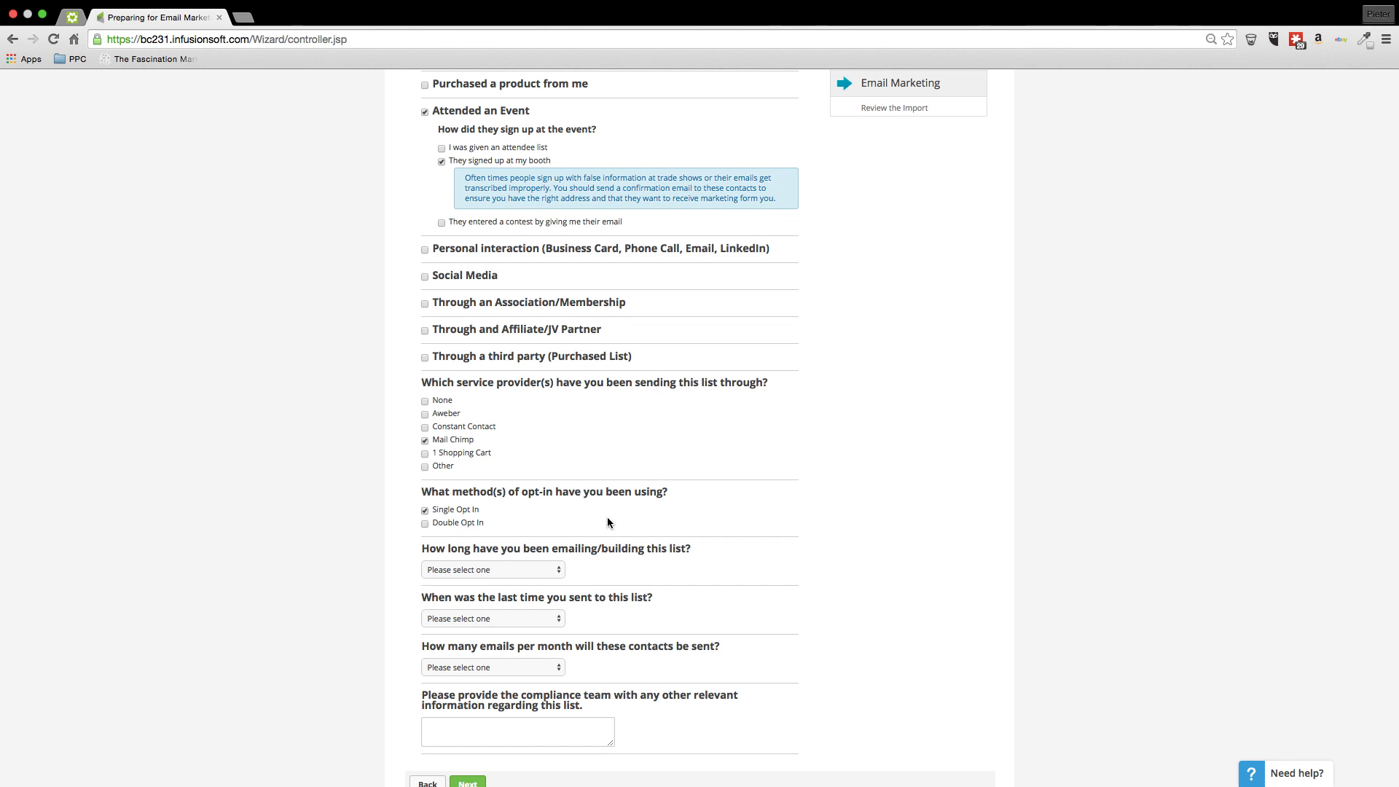
{"action": "scroll", "coordinate": [608, 522], "scroll_direction": "down", "scroll_amount": 2}
{"action": "left_click", "coordinate": [523, 503]}
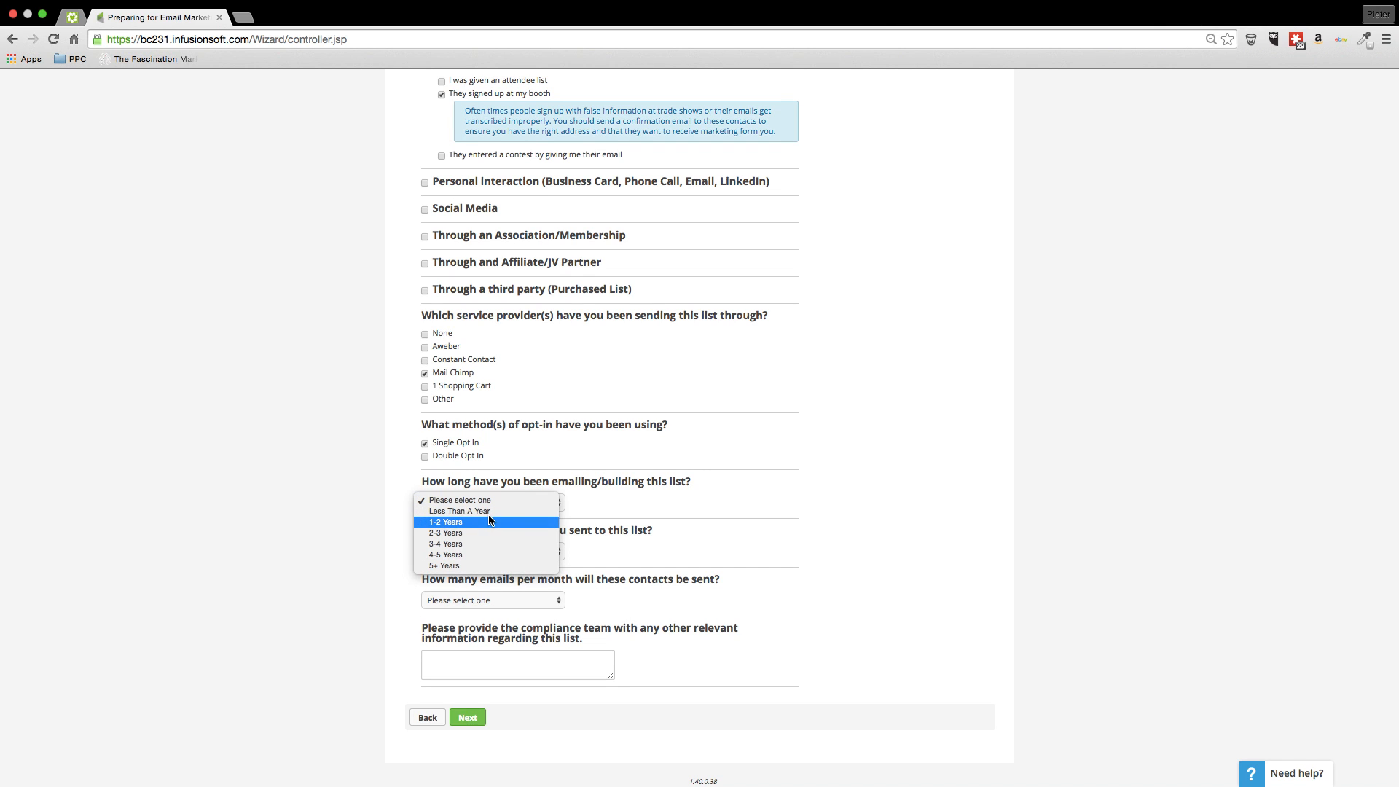
{"action": "left_click", "coordinate": [463, 521]}
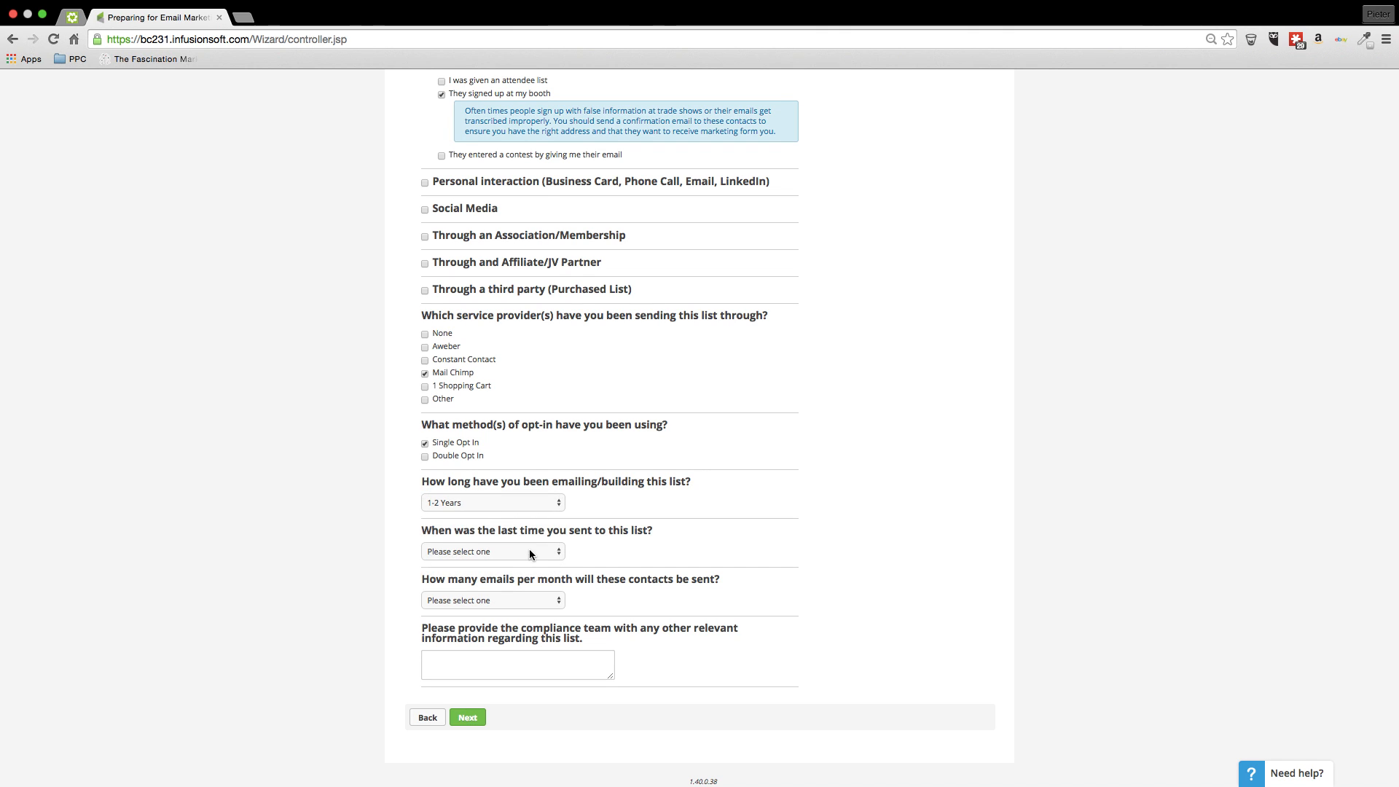
- Set the last time the list was sent to as 1-3 Months and the monthly email volume to 1-5 Emails
{"action": "left_click", "coordinate": [531, 551]}
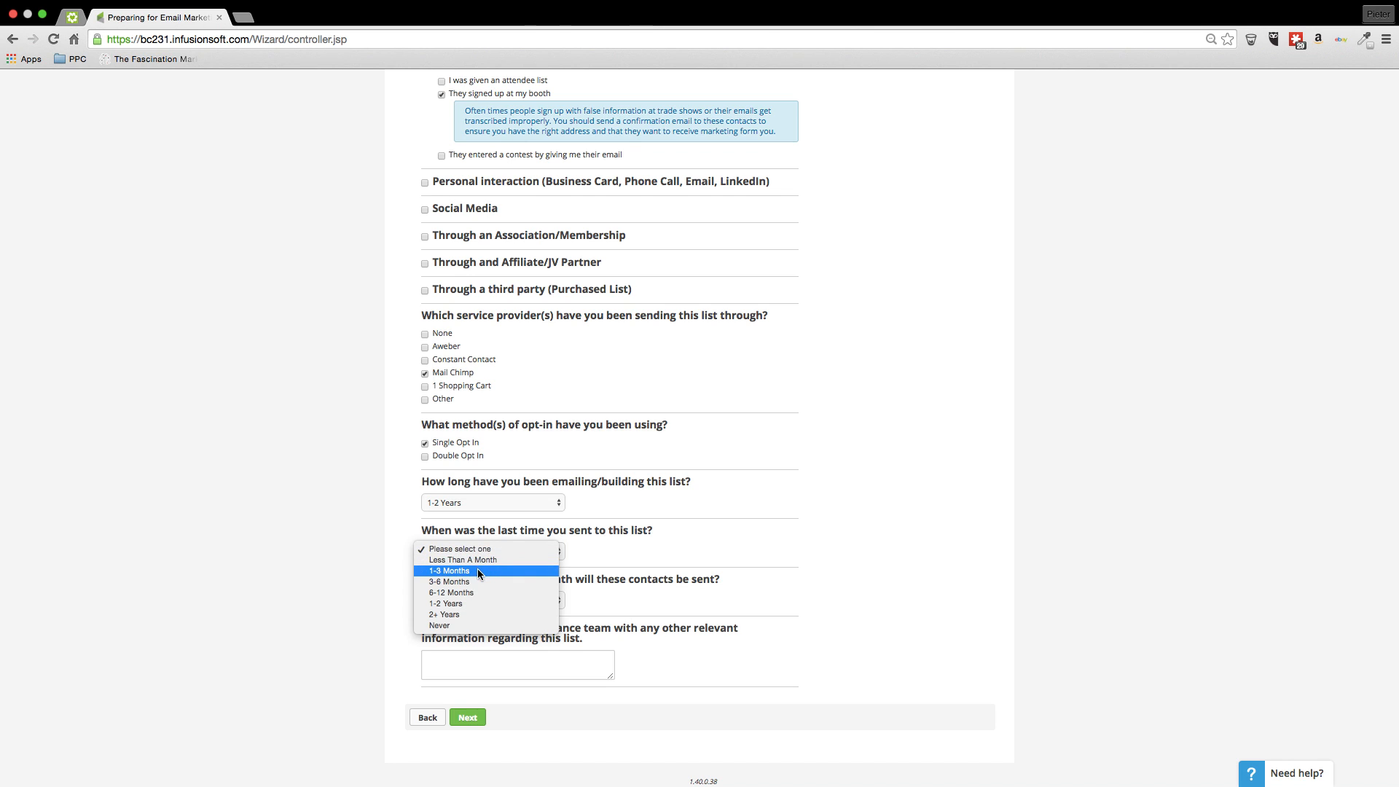
{"action": "left_click", "coordinate": [561, 569]}
{"action": "left_click", "coordinate": [509, 598]}
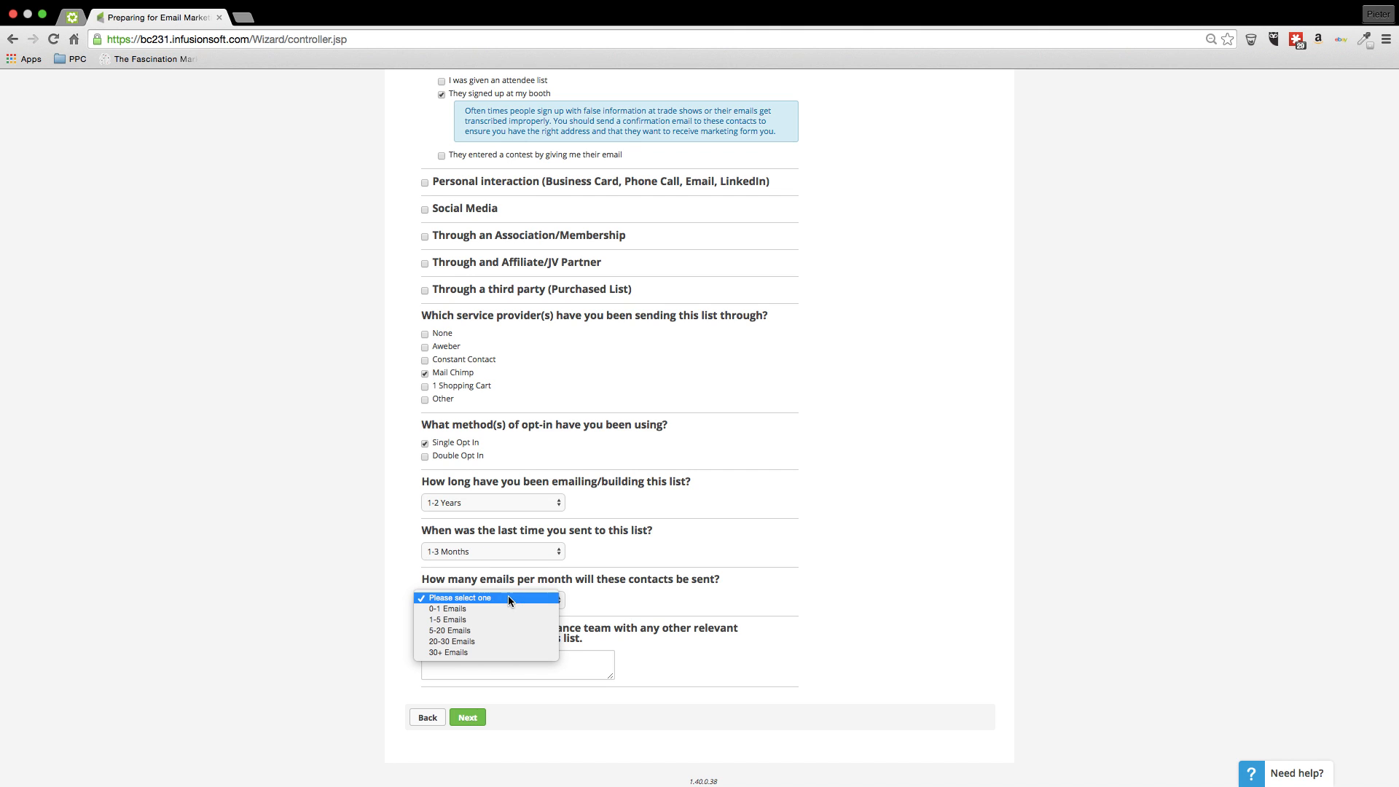
{"action": "left_click", "coordinate": [464, 620]}
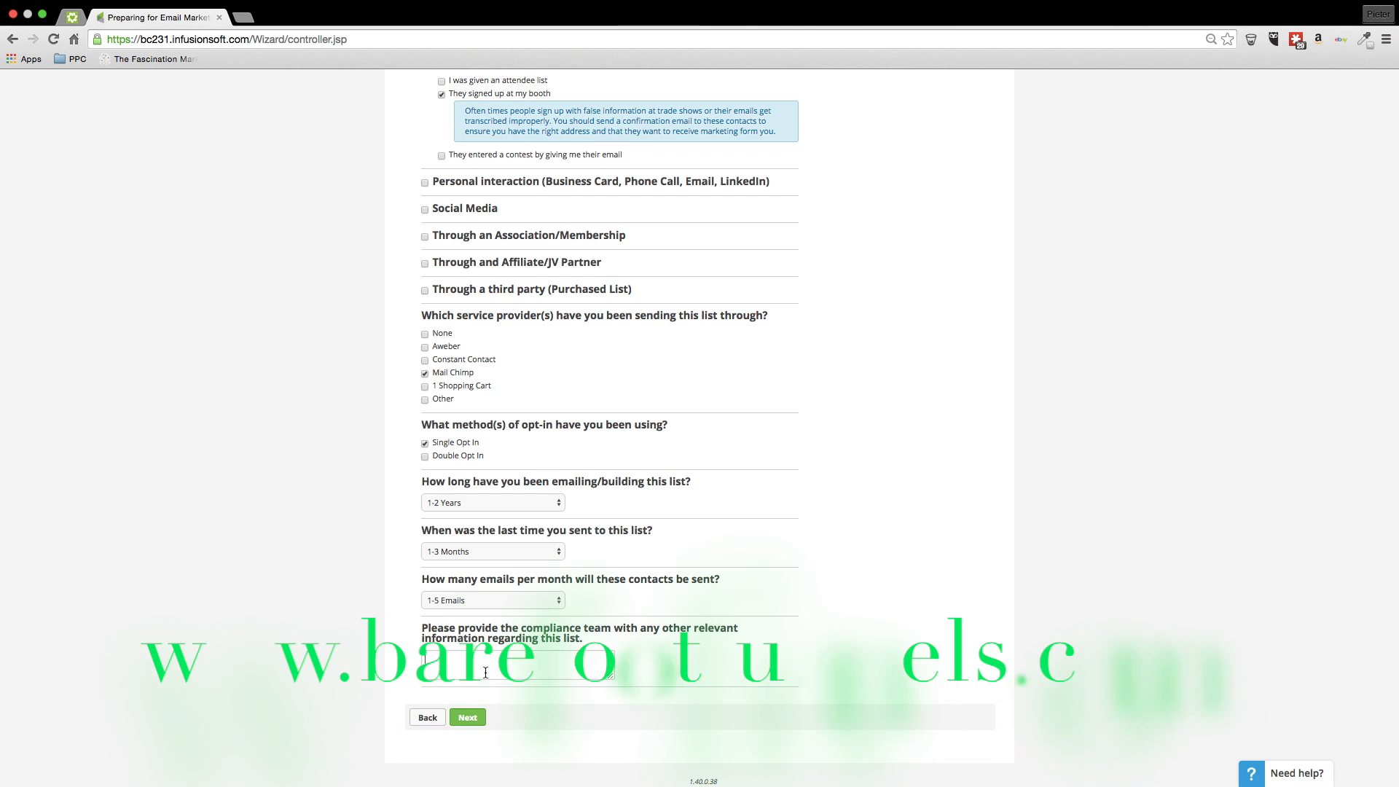
- Enter the compliance team note "Transferring existing list from Mailchimp to InfusionSoft." and continue to the final import review
{"action": "left_click", "coordinate": [513, 666]}
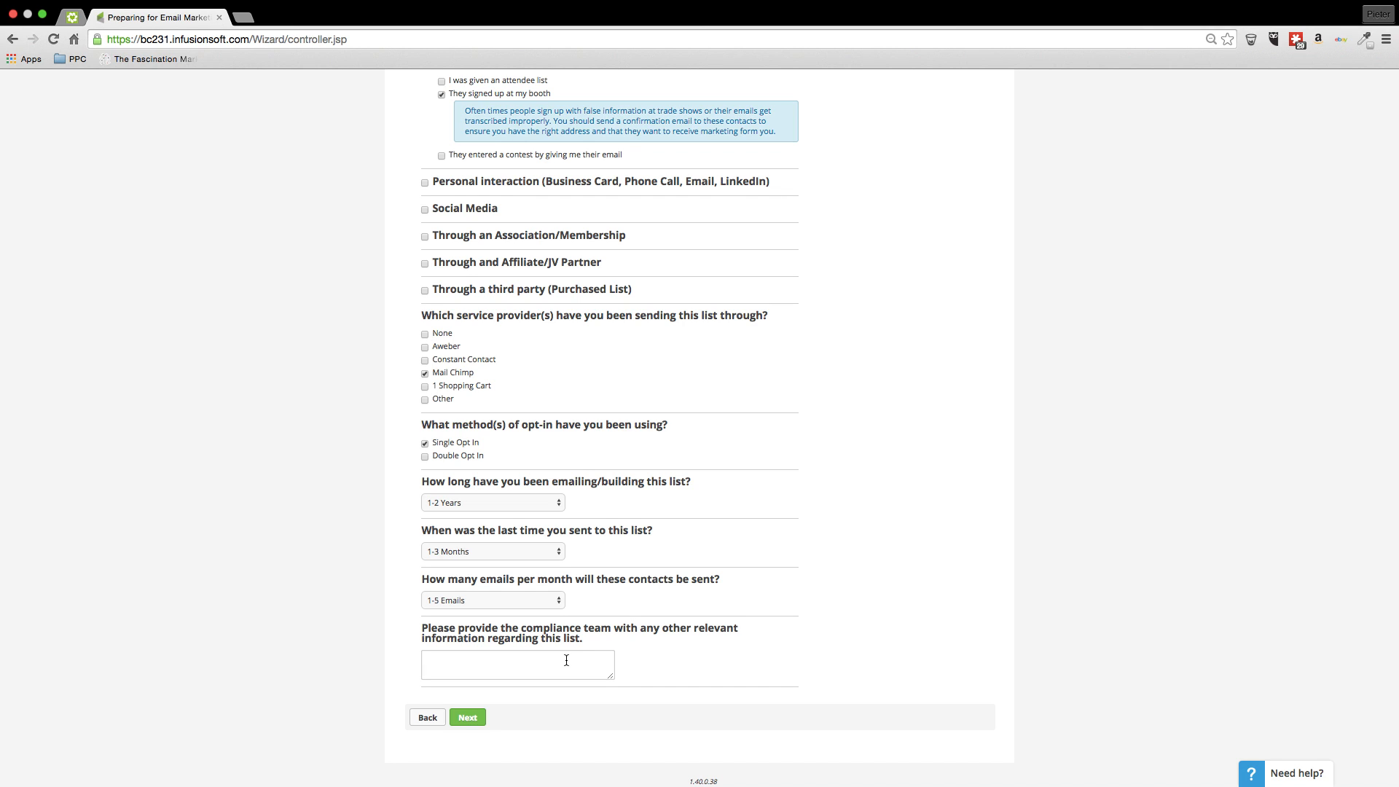
{"action": "type", "text": "Transf"}
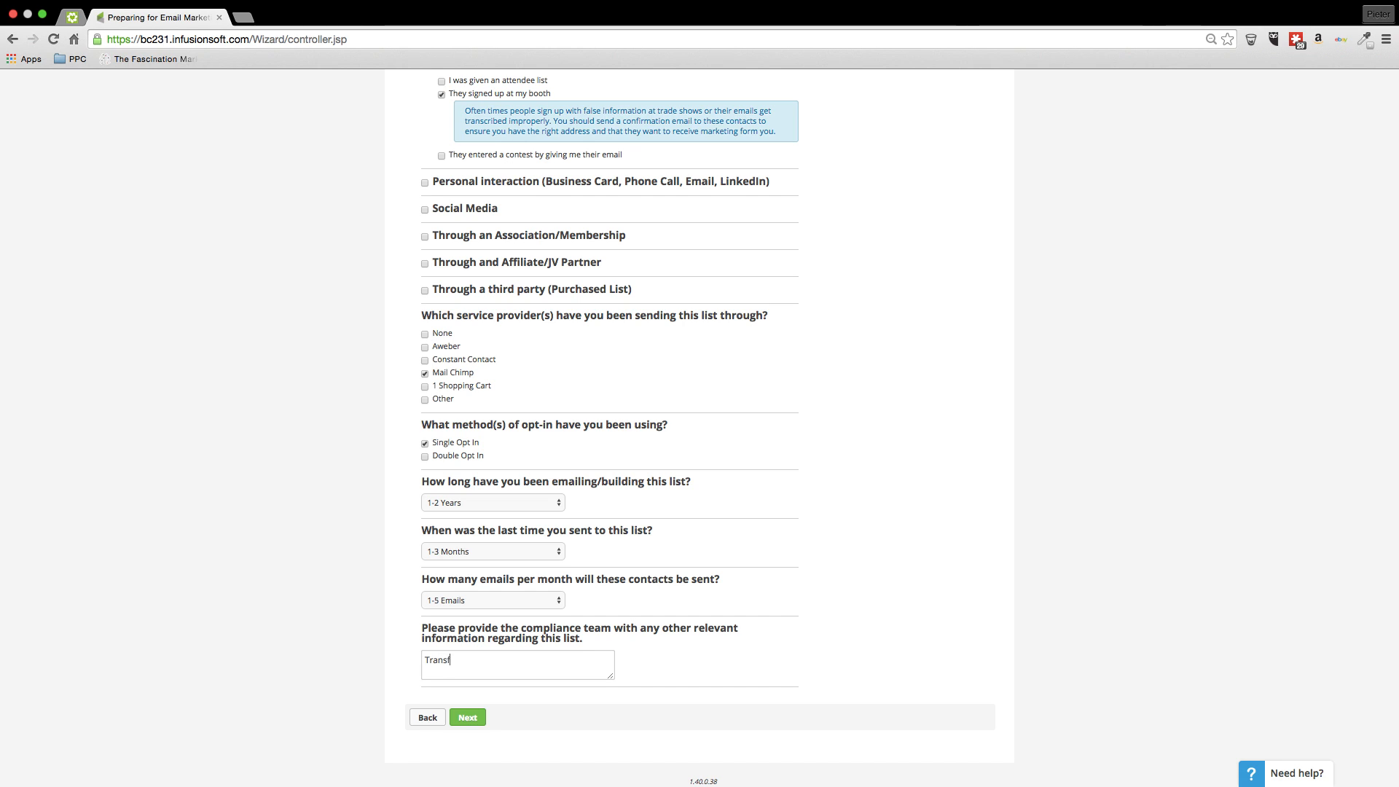
{"action": "type", "text": "erring exis"}
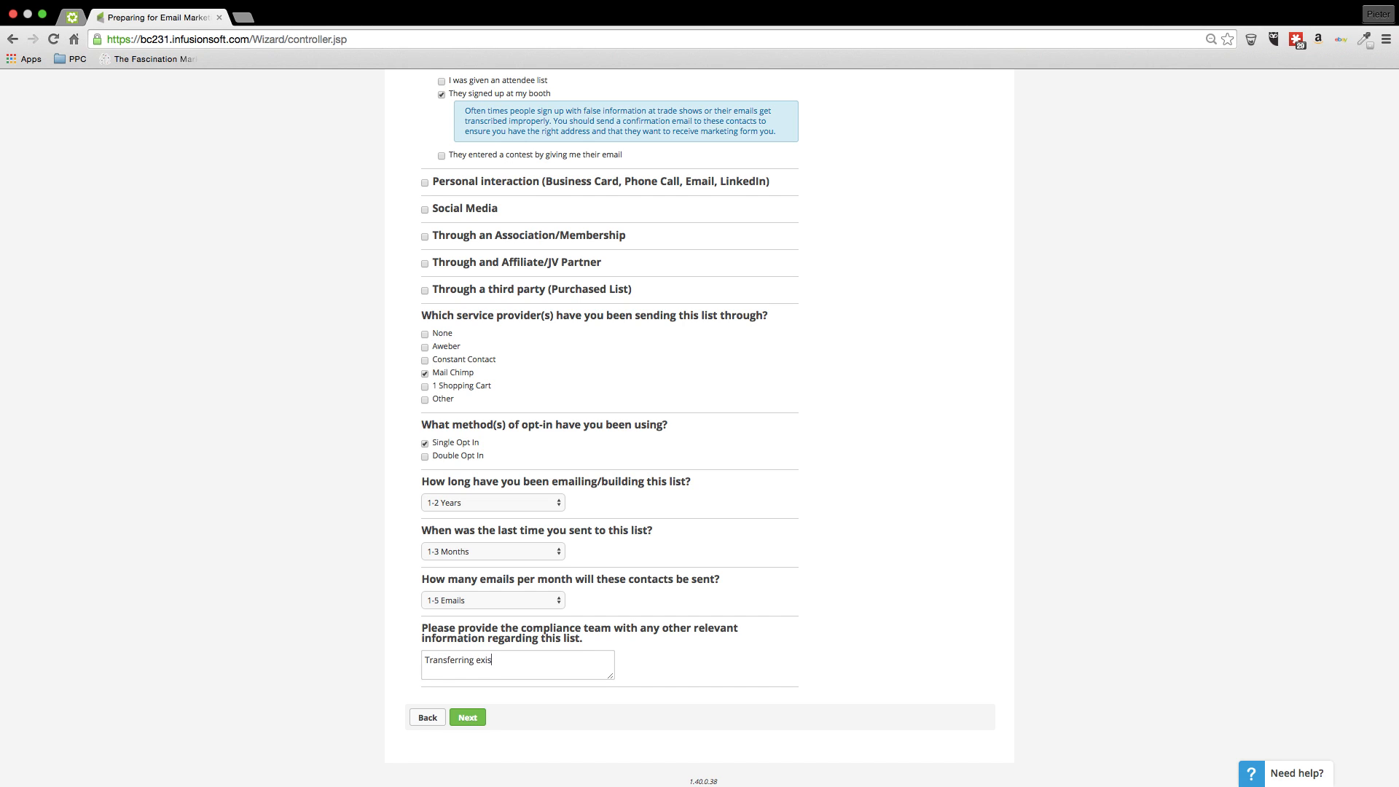
{"action": "type", "text": "ting list from Mailchi"}
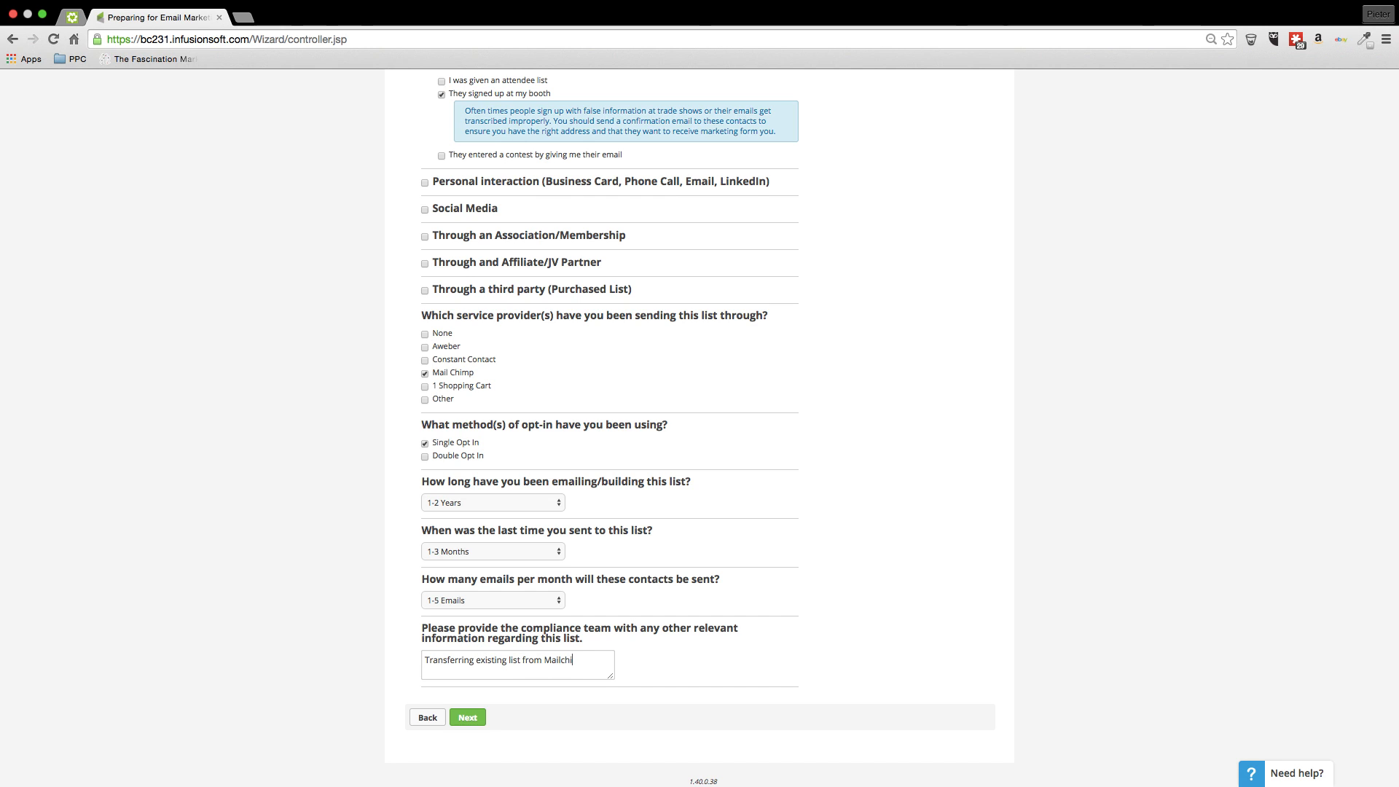
{"action": "type", "text": "mp to InfusionSoft."}
{"action": "left_click", "coordinate": [468, 718]}
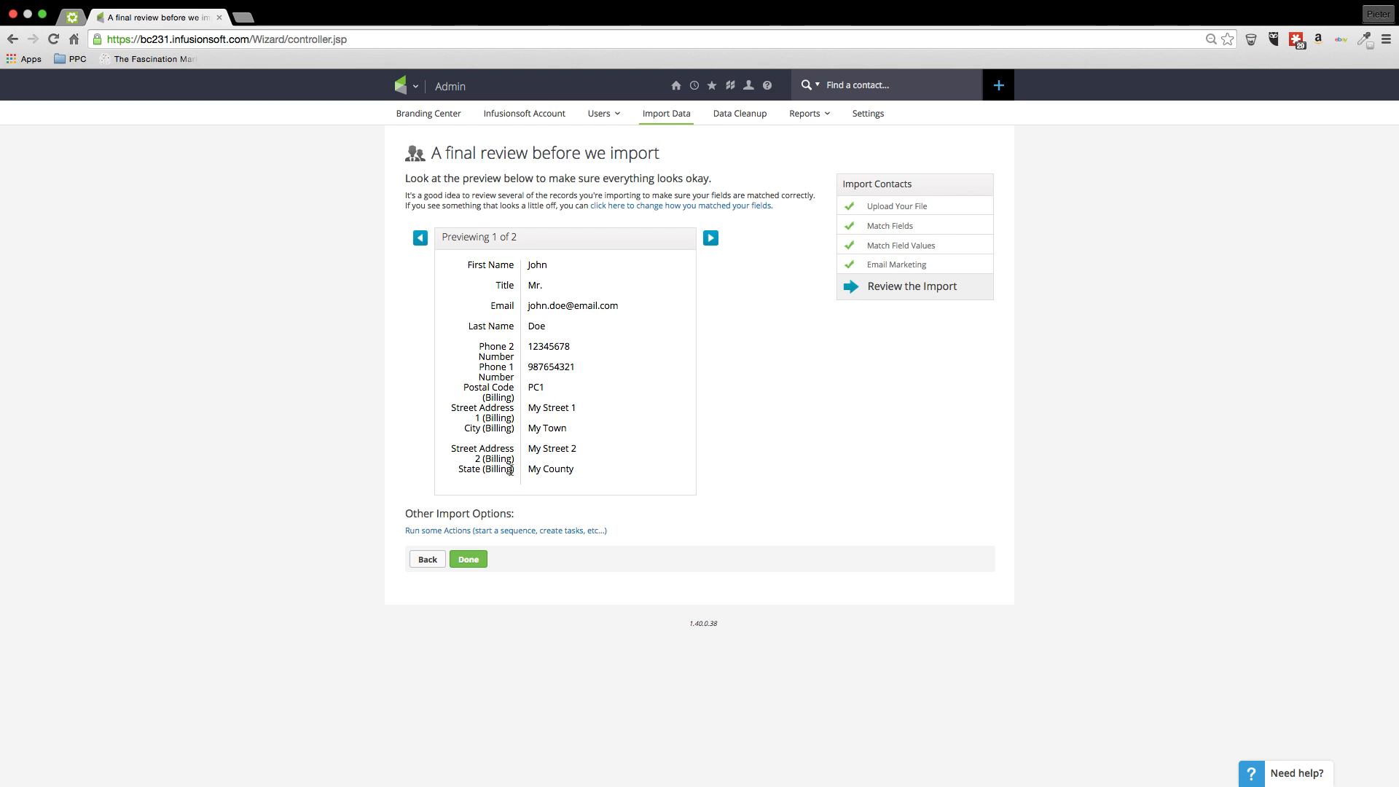
- Preview the second record, return to the first one, and complete the contact import
{"action": "left_click", "coordinate": [711, 238]}
{"action": "left_click", "coordinate": [420, 239]}
{"action": "left_click", "coordinate": [470, 560]}
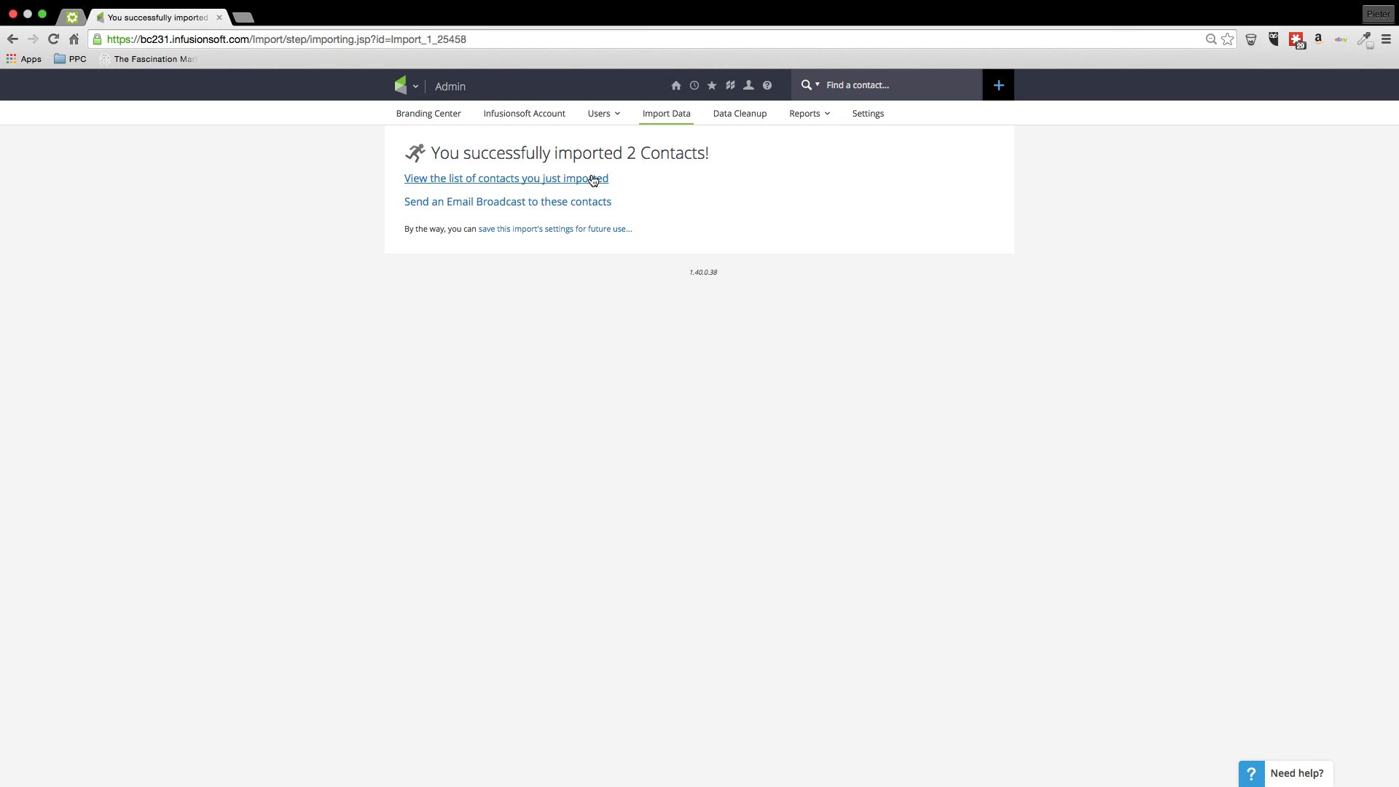
- View the list of just imported contacts and open the first contact's record
{"action": "left_click", "coordinate": [543, 179]}
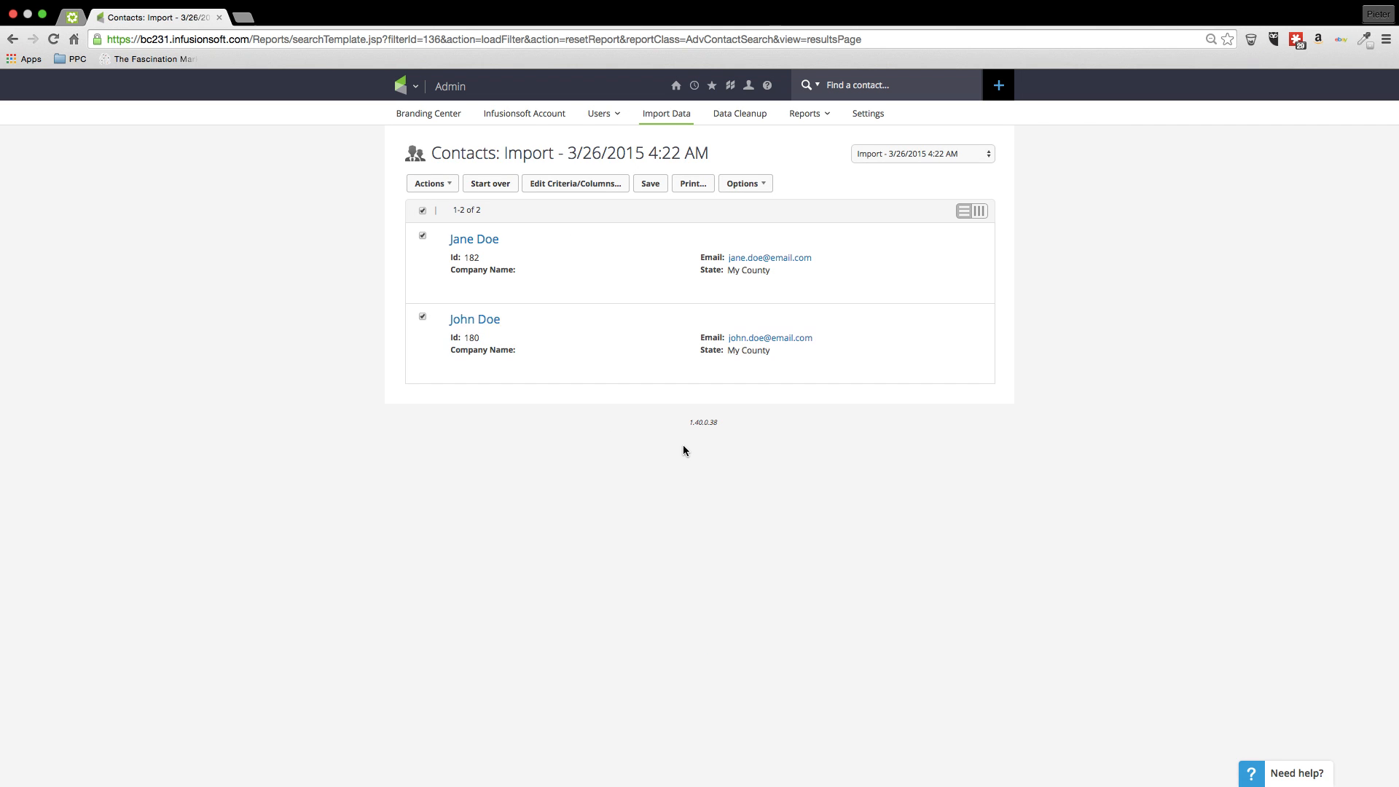
{"action": "left_click", "coordinate": [463, 238]}
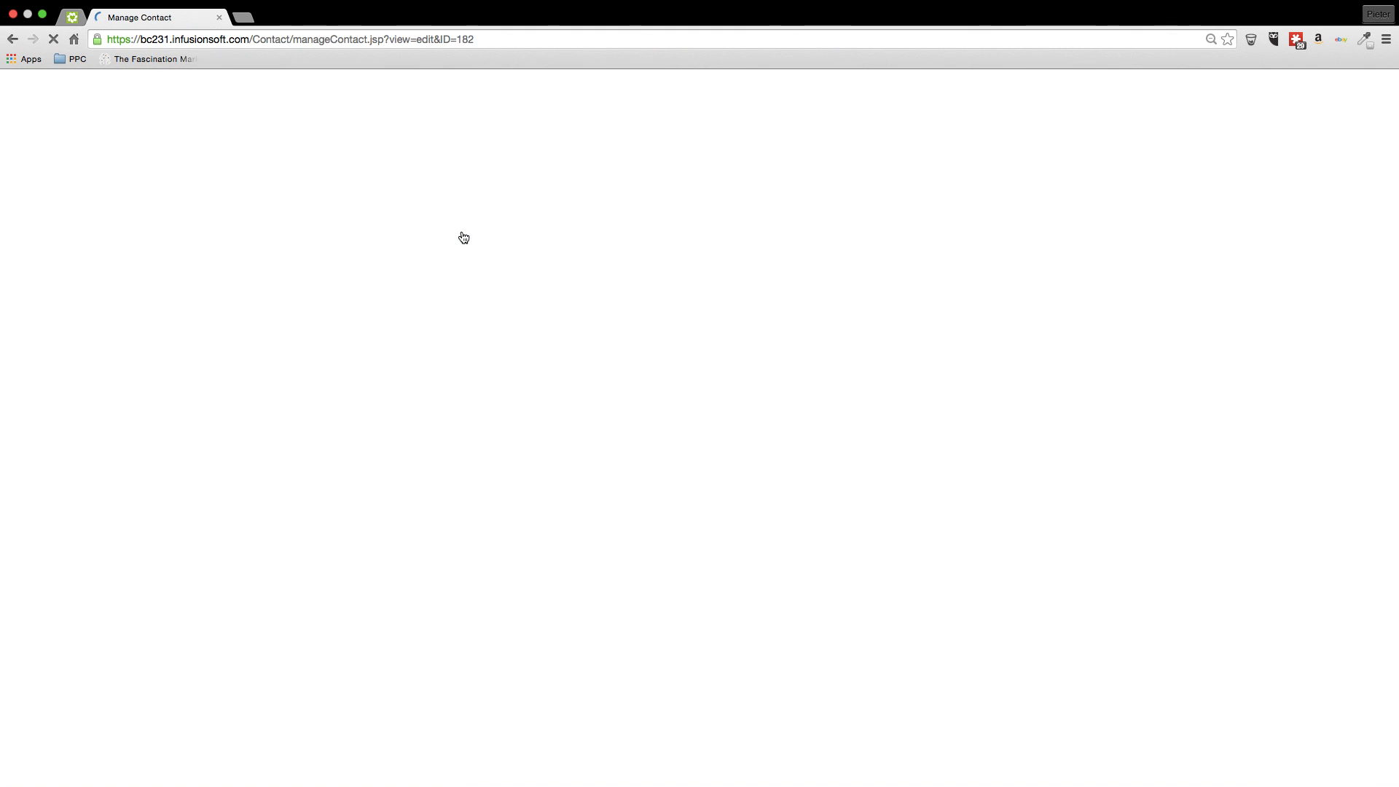